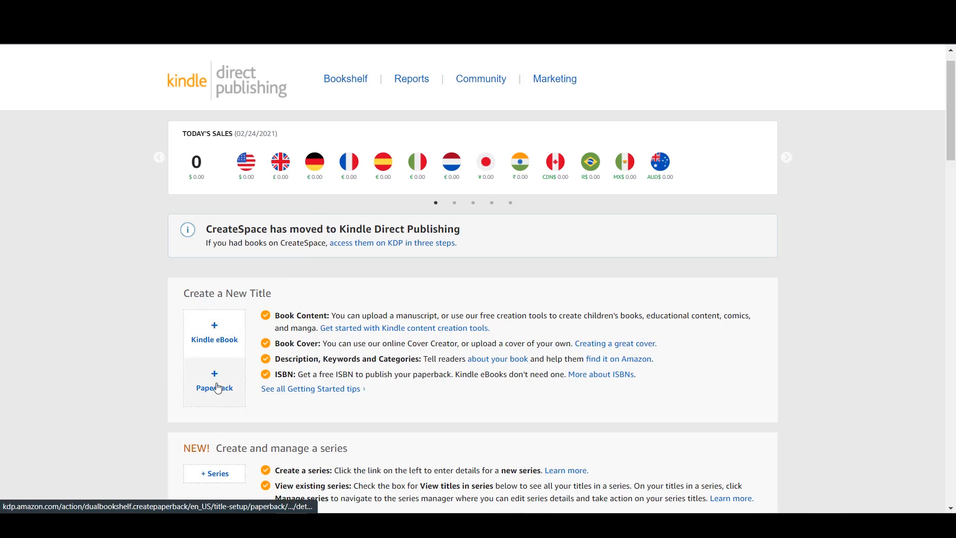
Start a new paperback and enter "Mandalas Coloring Book" as its book title, matching the cover PDF.
click(218, 388)
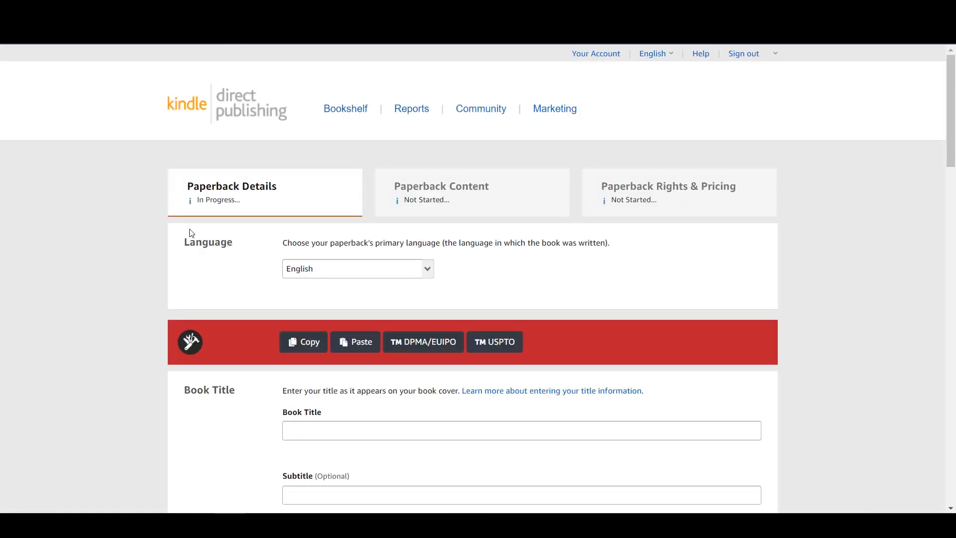
scroll(358, 389, down, 2)
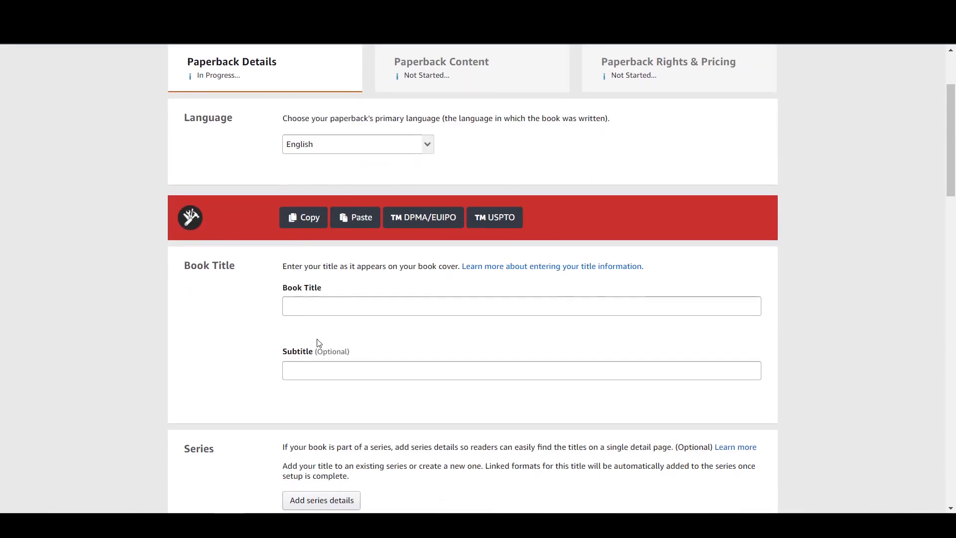
click(310, 307)
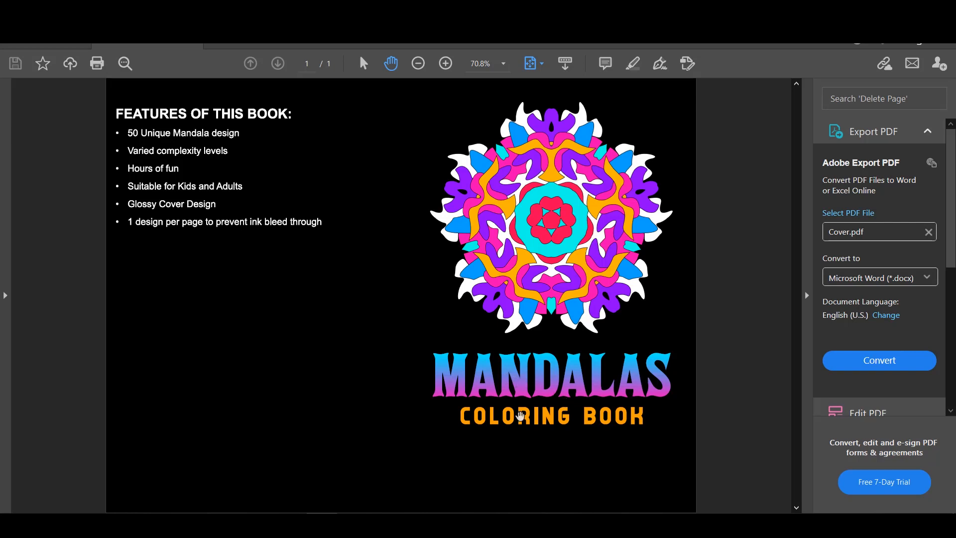
key(alt+Tab)
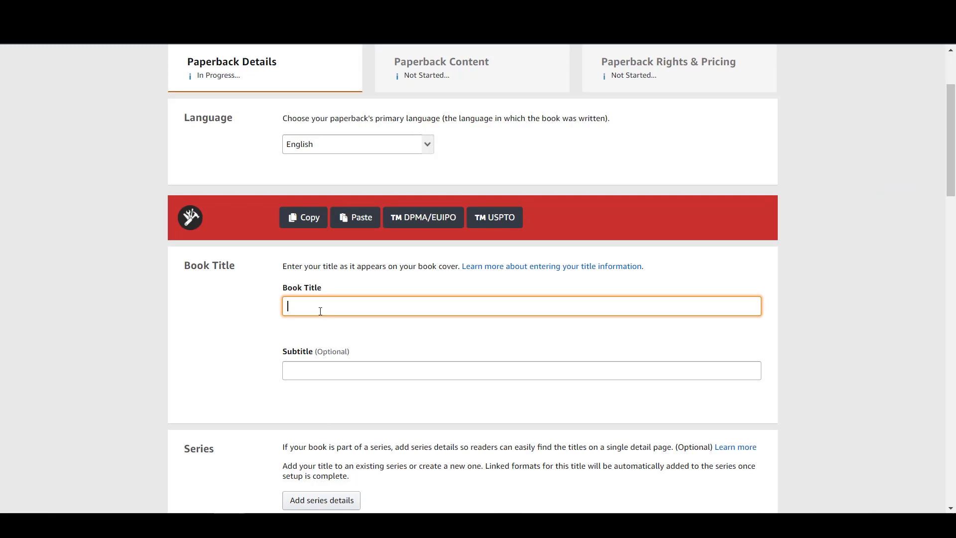
text(Mandalas Coloring Book)
Look up "Coloring Book" on Amazon and enter the subtitle "100 beautiful geometric mandalas coloring book for relaxation and stress relief".
click(327, 369)
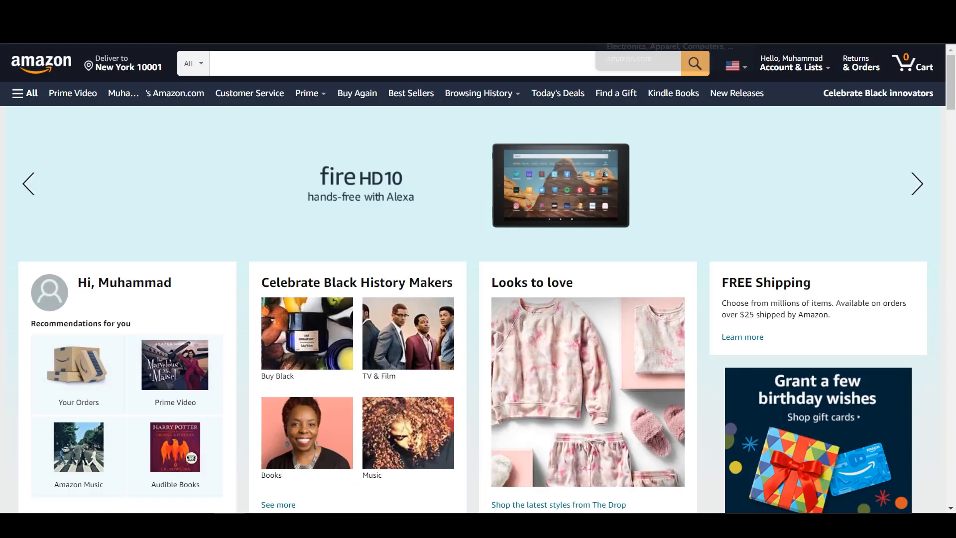
click(357, 67)
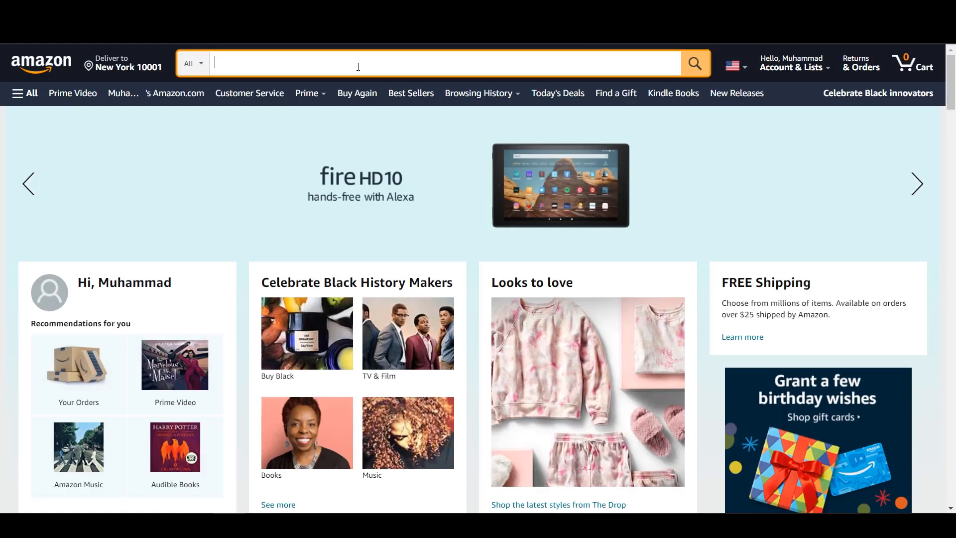
text(Coloring Book)
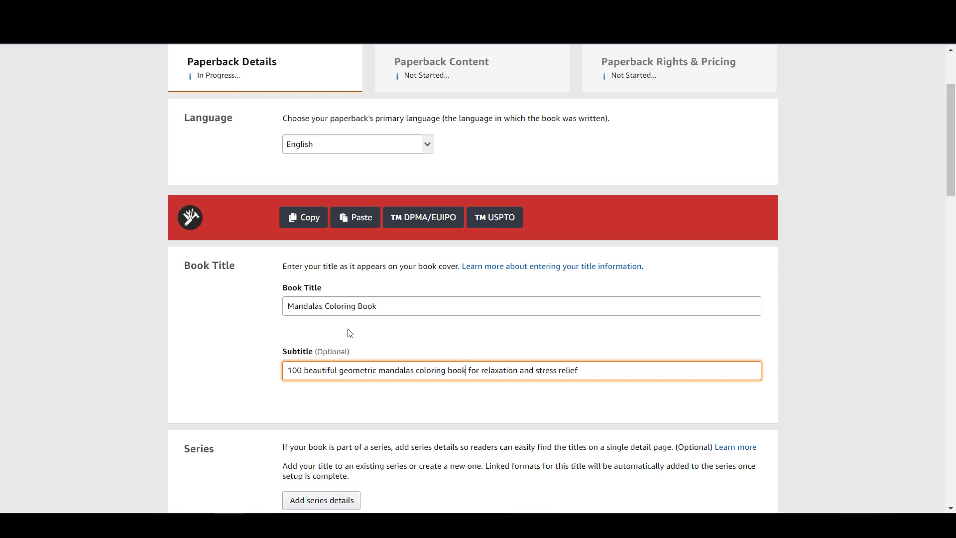
Fill in the primary author's first and last name, leaving the series and edition number empty.
scroll(354, 325, down, 1)
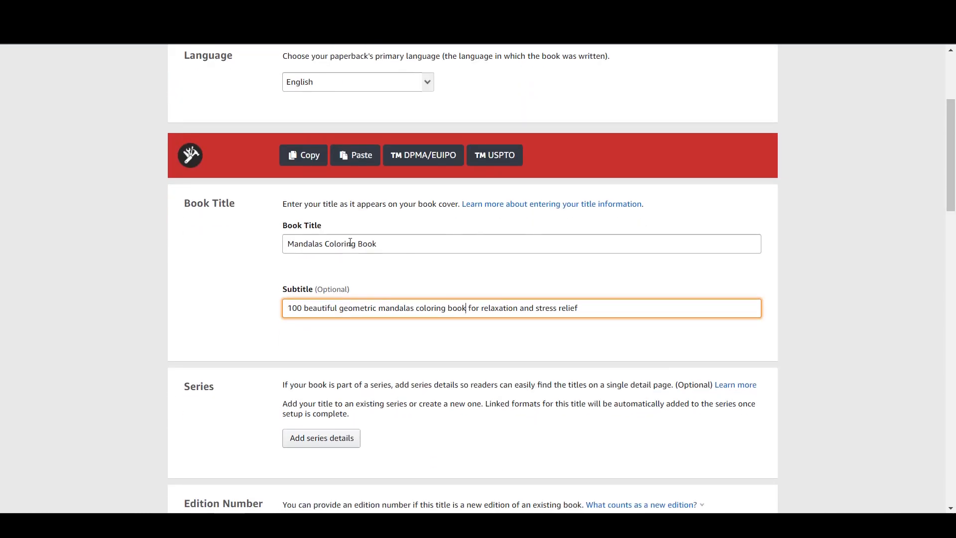
scroll(299, 284, down, 3)
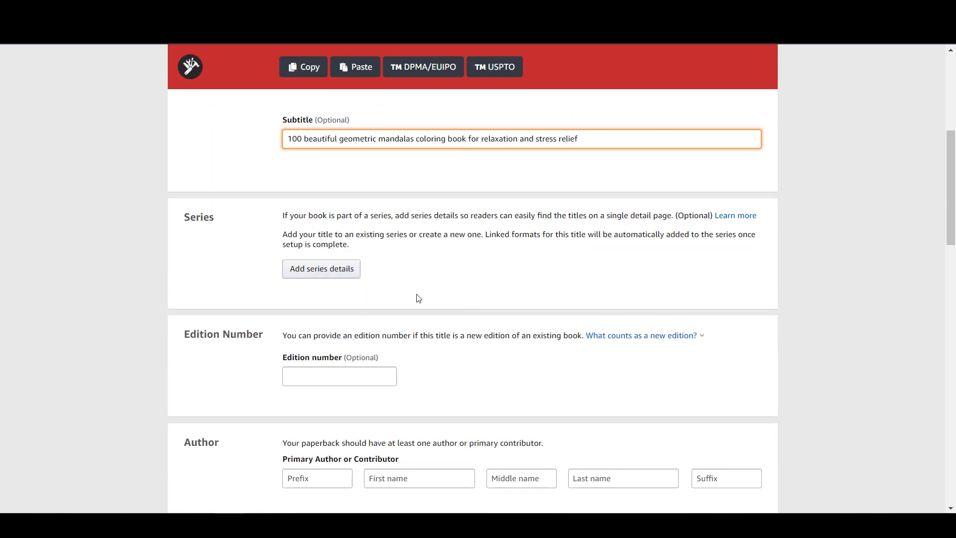
scroll(377, 318, down, 3)
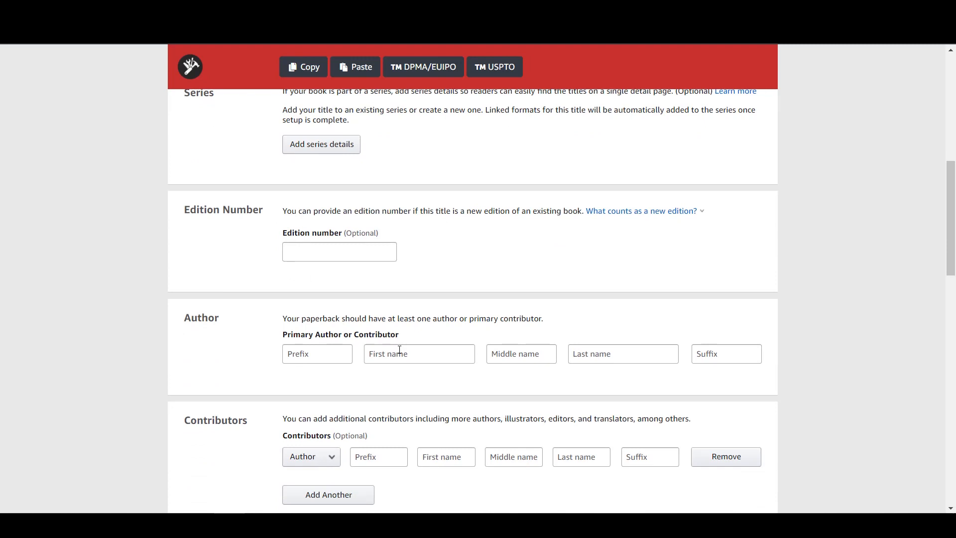
scroll(396, 353, down, 1)
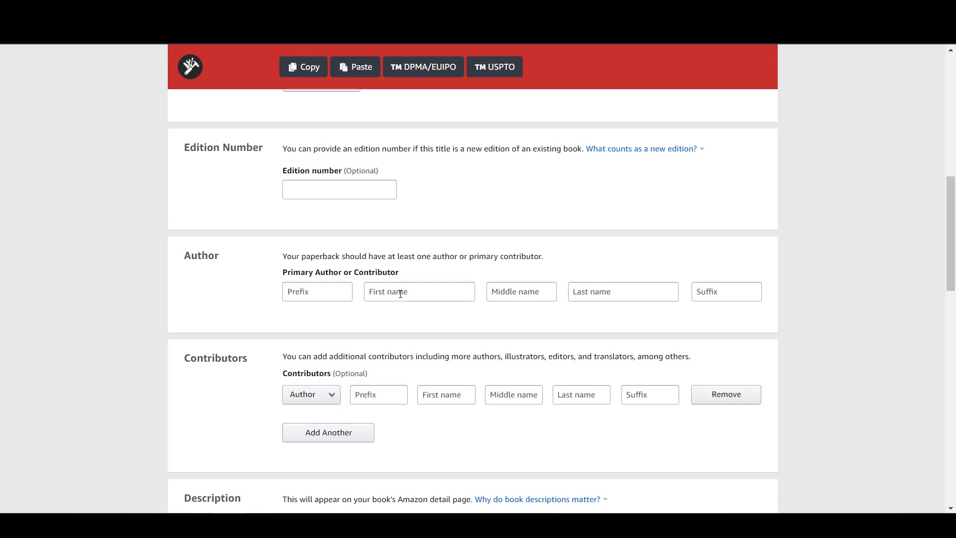
scroll(400, 294, up, 10)
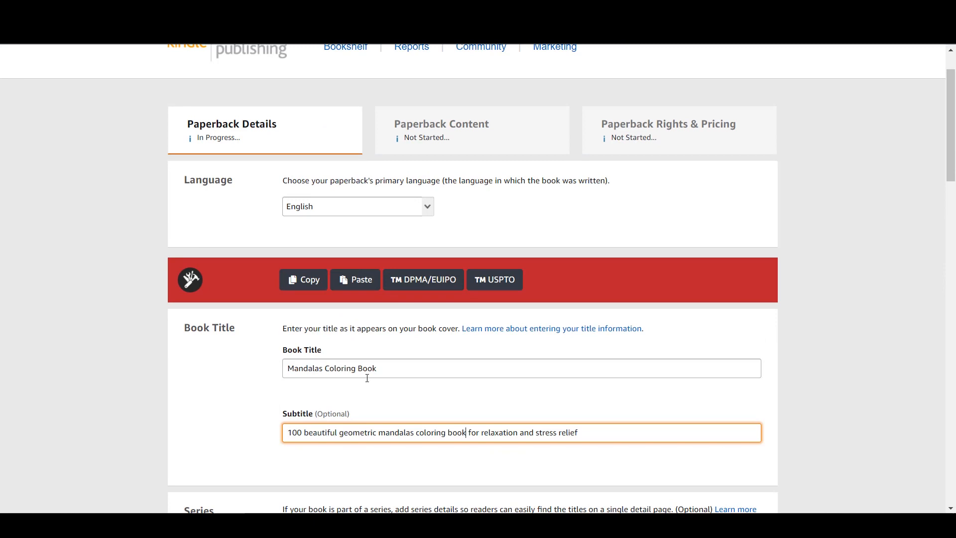
scroll(354, 422, down, 3)
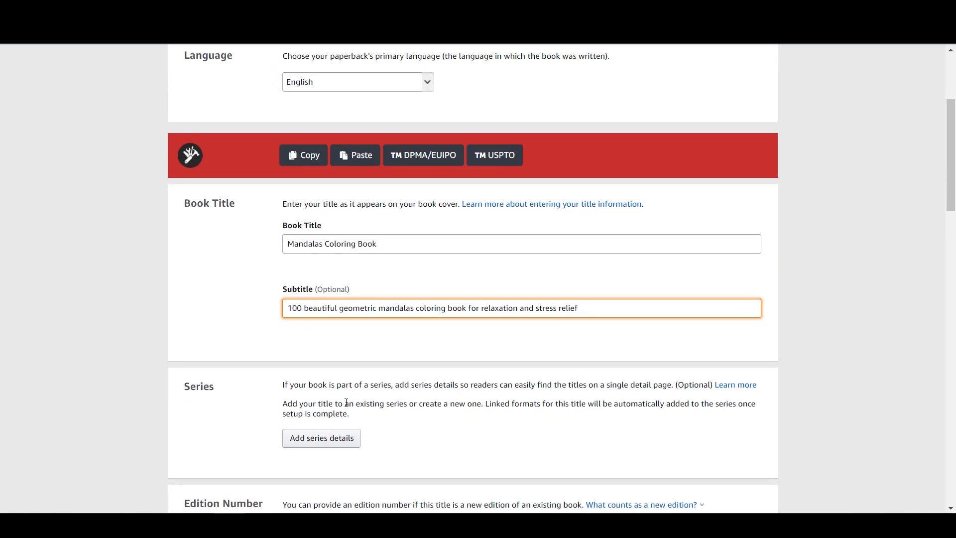
scroll(347, 403, down, 5)
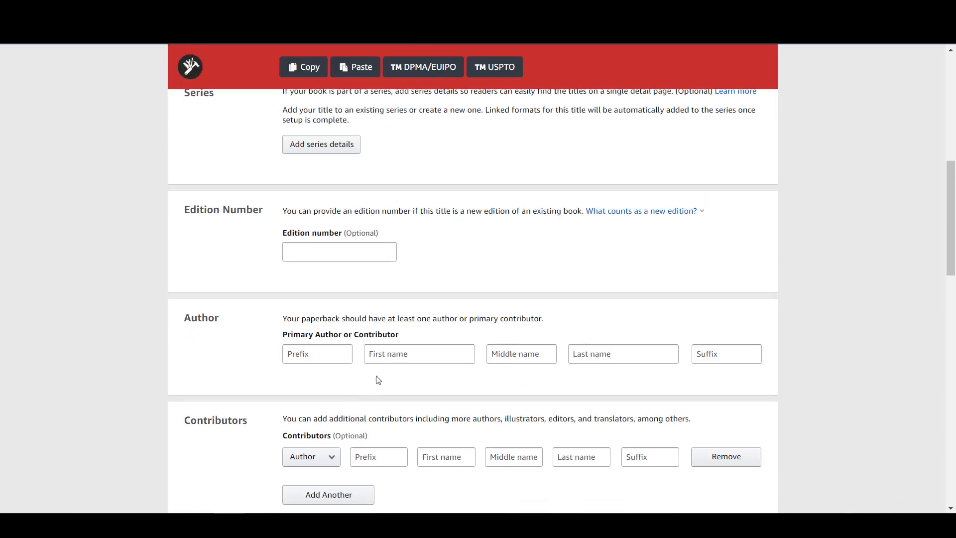
click(401, 354)
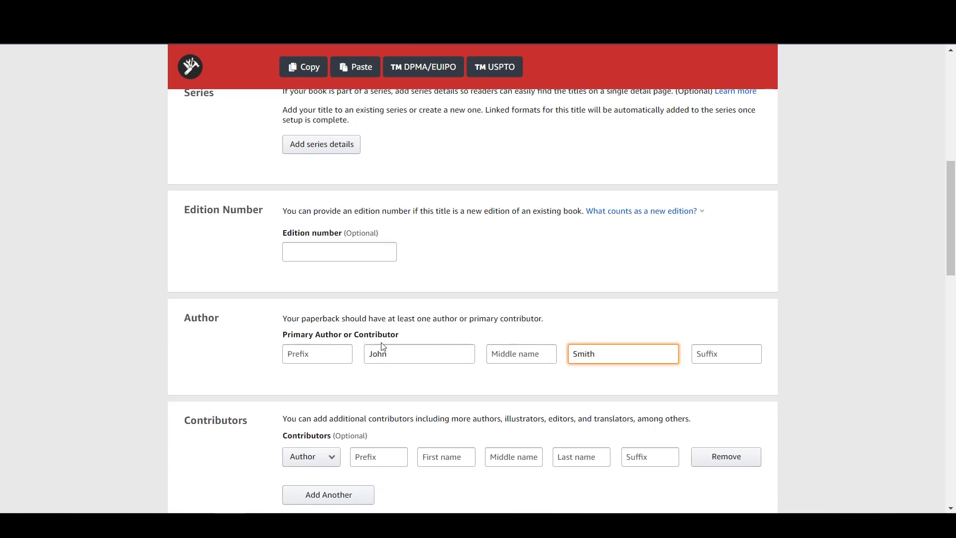
Review the role choices for additional contributors and the description, publishing rights and keywords sections.
scroll(346, 305, down, 1)
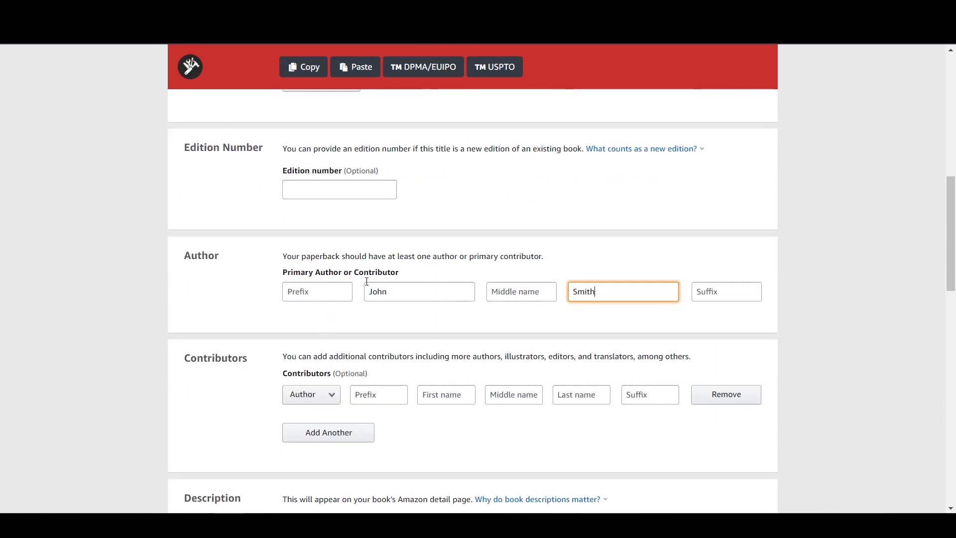
scroll(346, 306, down, 2)
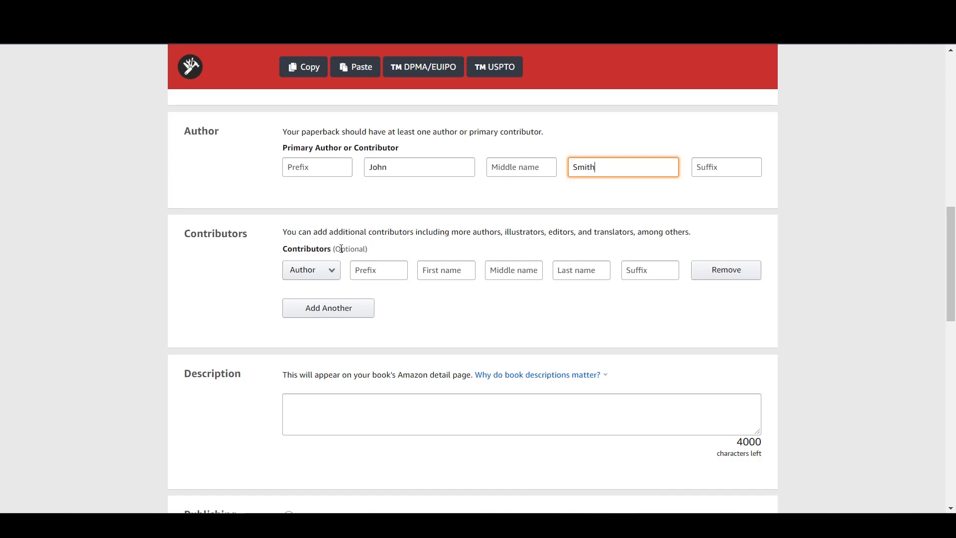
click(320, 270)
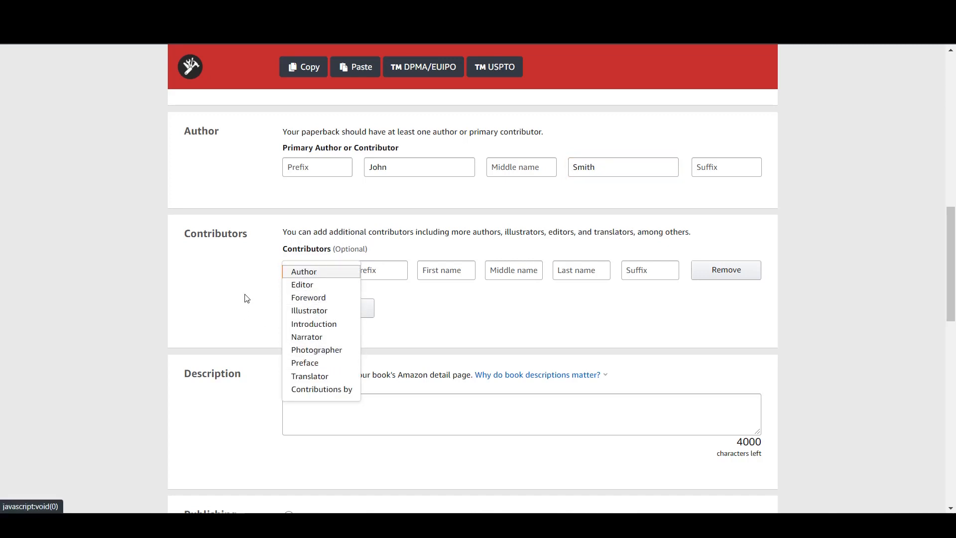
click(255, 265)
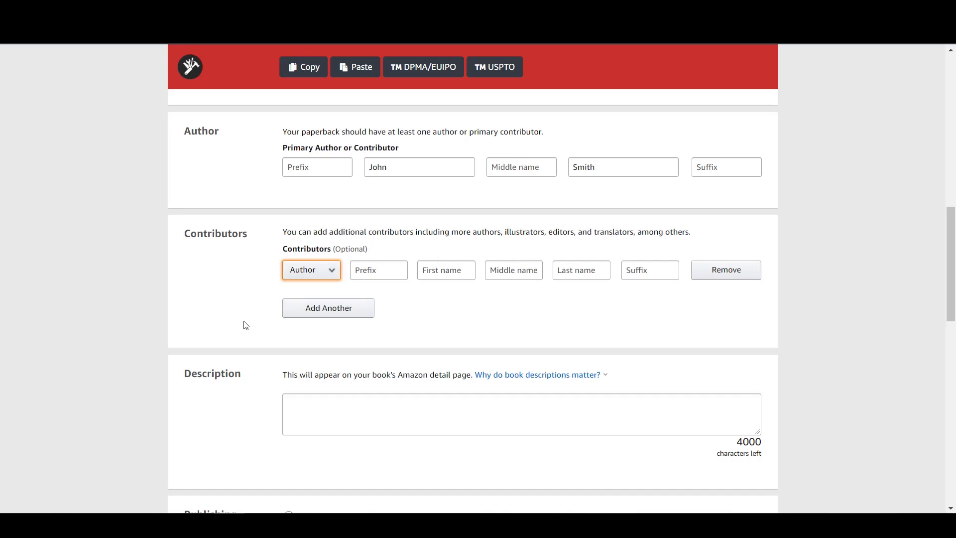
click(404, 409)
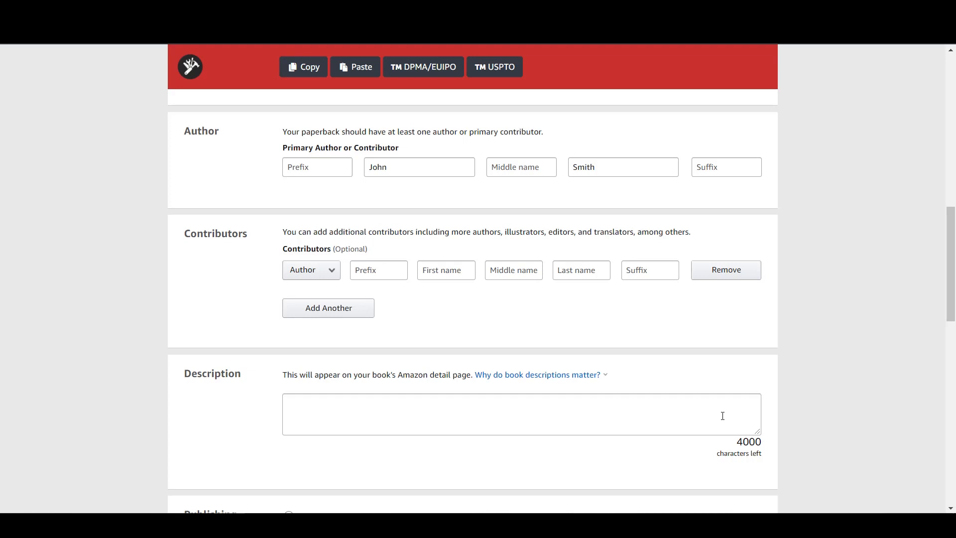
scroll(722, 417, down, 3)
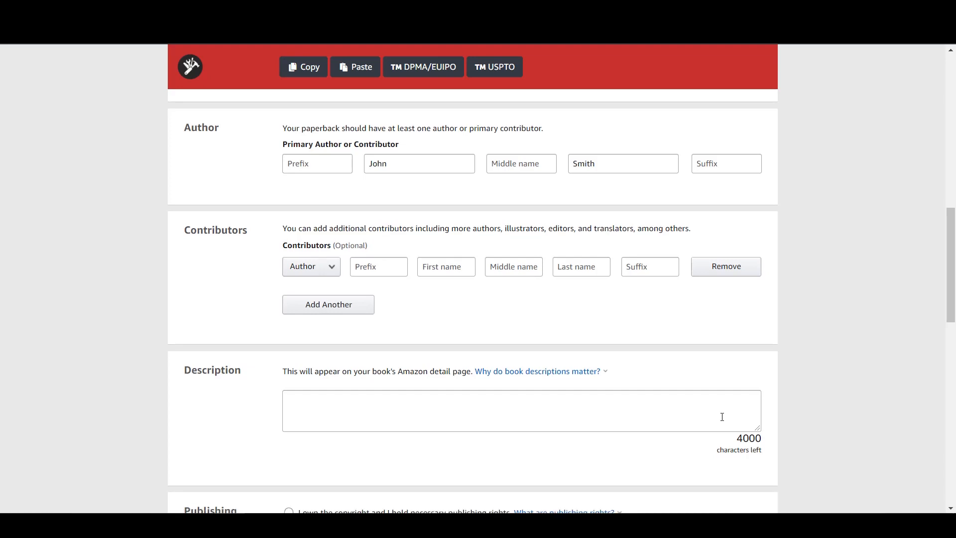
scroll(457, 272, down, 4)
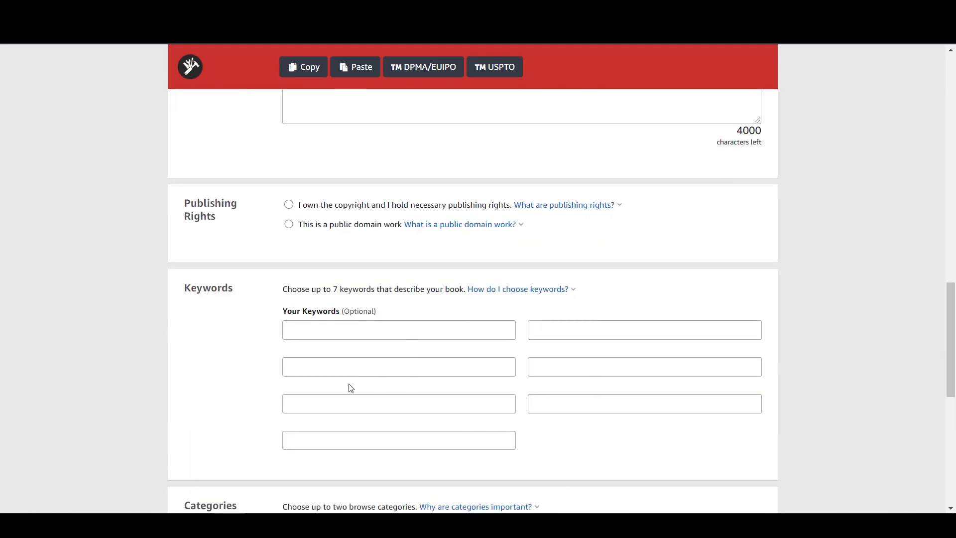
scroll(350, 387, up, 1)
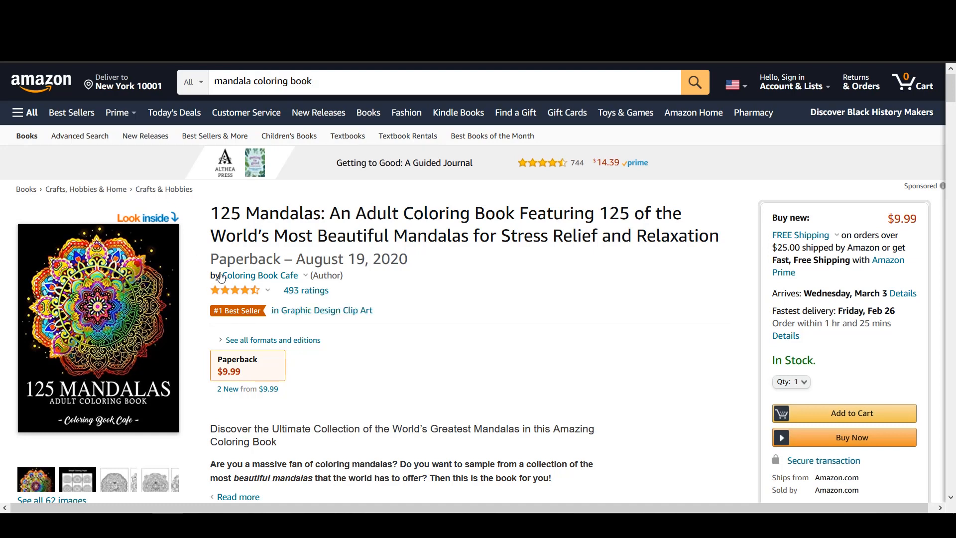
Switch to the Amazon listing of the "125 Mandalas" adult coloring book, expand its full description and read it through as a reference.
scroll(256, 237, down, 5)
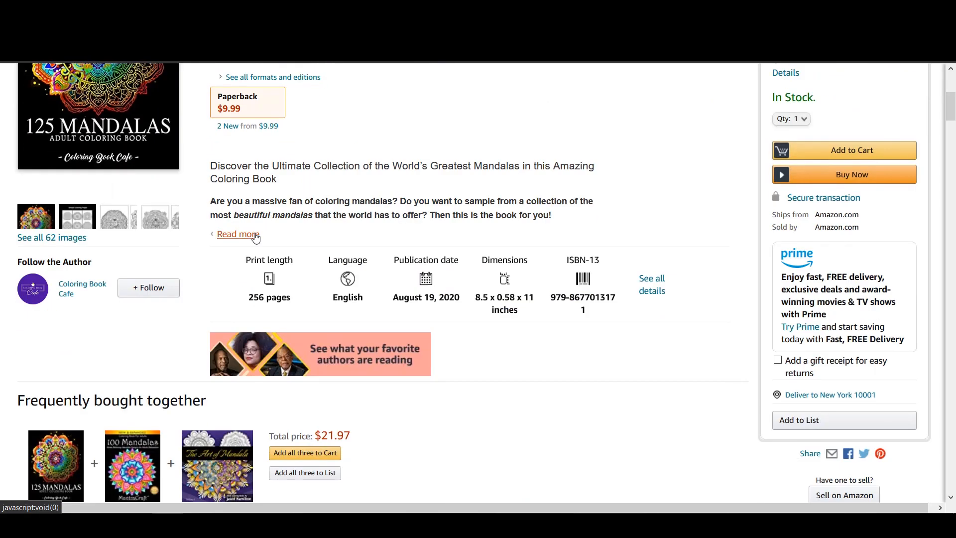
click(238, 234)
scroll(313, 225, down, 5)
scroll(313, 225, down, 3)
scroll(314, 279, up, 5)
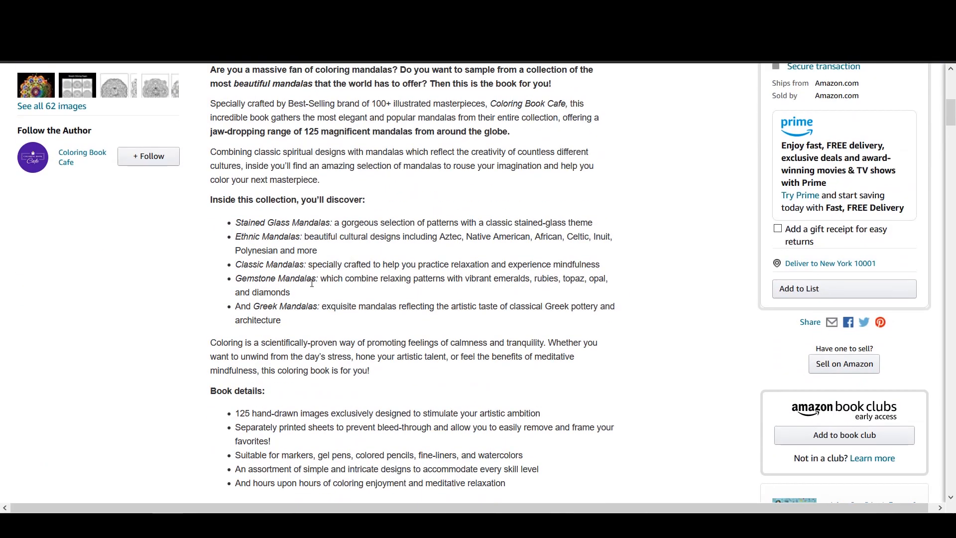
scroll(294, 341, up, 1)
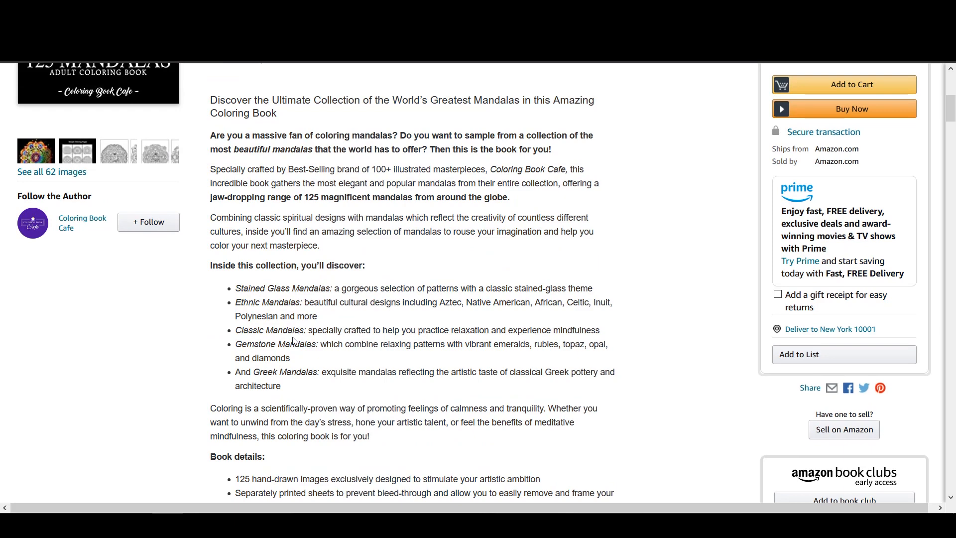
scroll(294, 341, up, 2)
scroll(294, 341, down, 2)
scroll(293, 341, up, 5)
scroll(294, 341, up, 1)
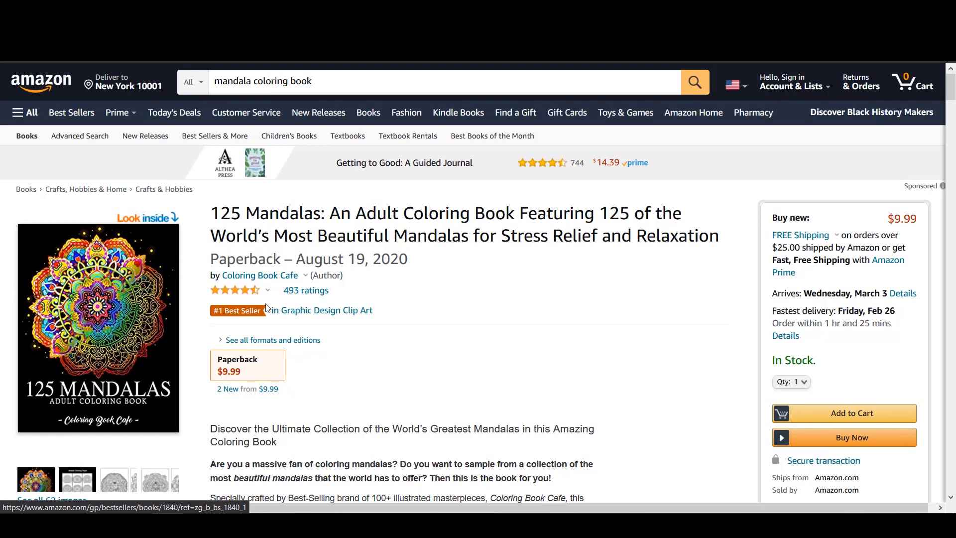
scroll(441, 404, down, 2)
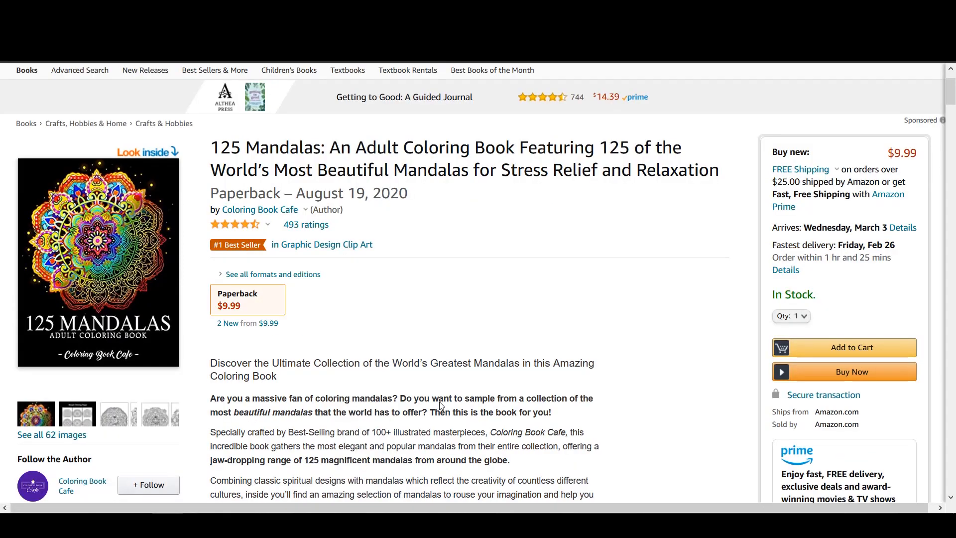
scroll(441, 404, down, 7)
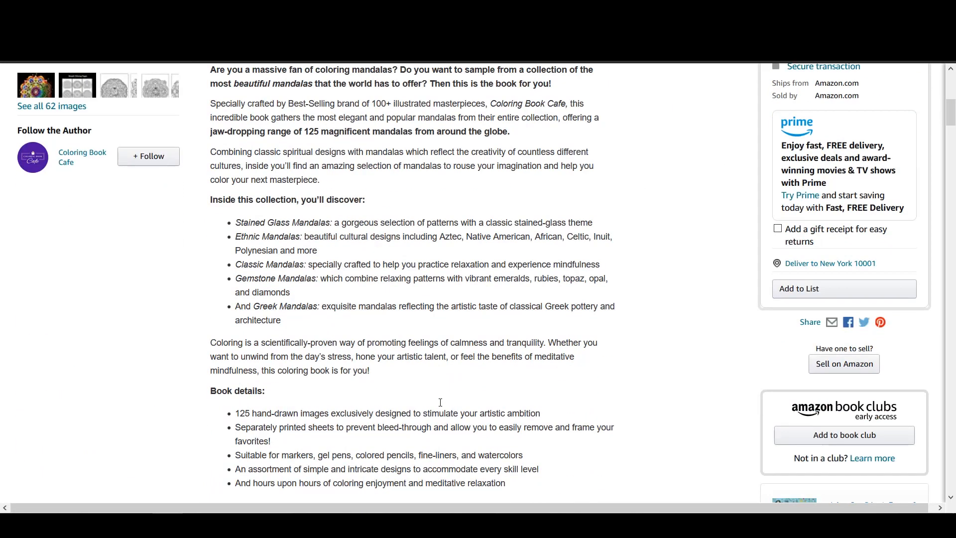
scroll(441, 403, down, 3)
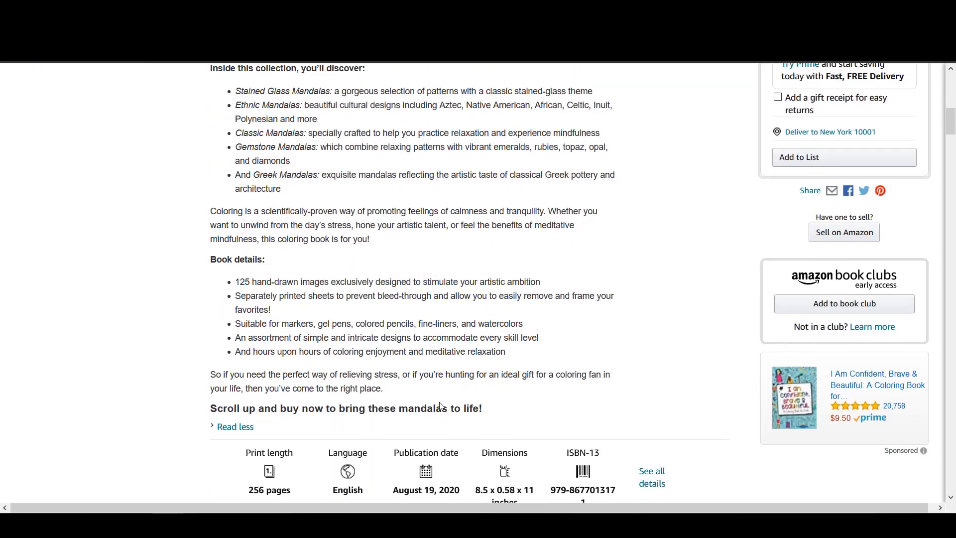
scroll(440, 406, up, 3)
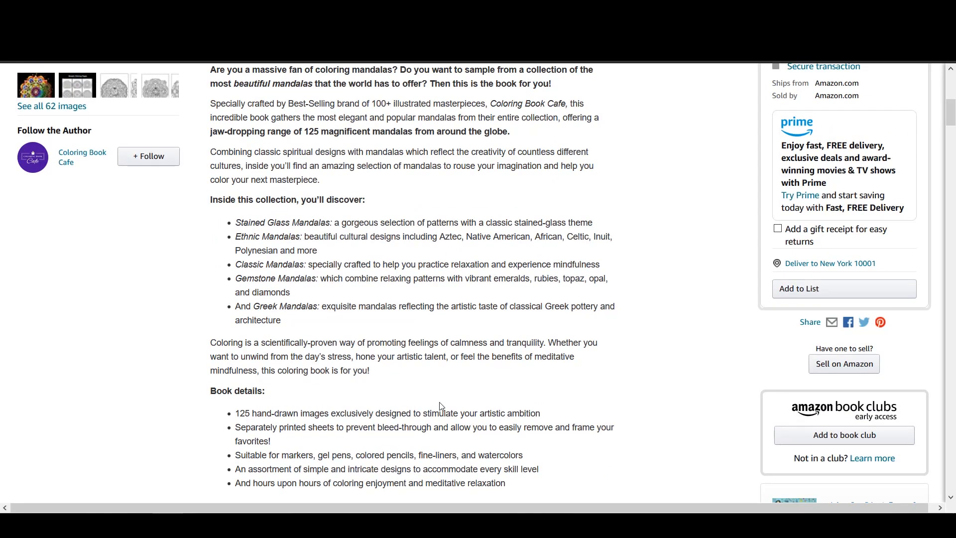
scroll(440, 406, up, 9)
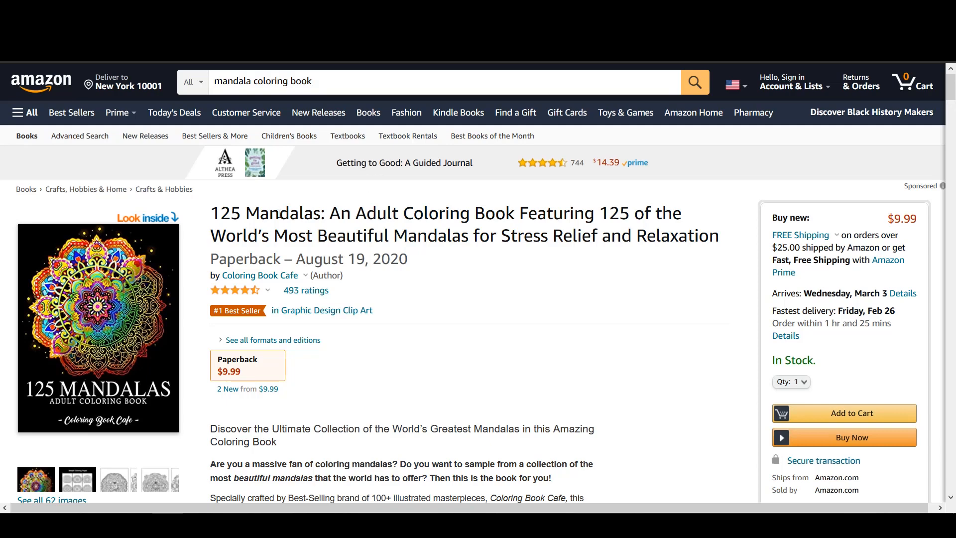
Examine the rest of the "125 Mandalas" listing, from the description's closing part down to the product details.
scroll(395, 236, down, 6)
scroll(382, 253, down, 7)
scroll(382, 251, up, 7)
scroll(365, 253, down, 8)
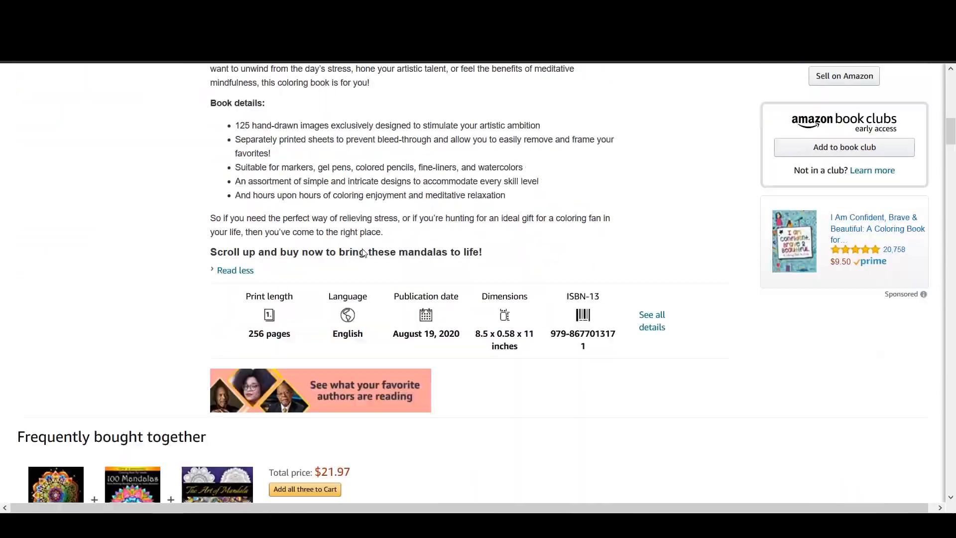
scroll(363, 253, down, 16)
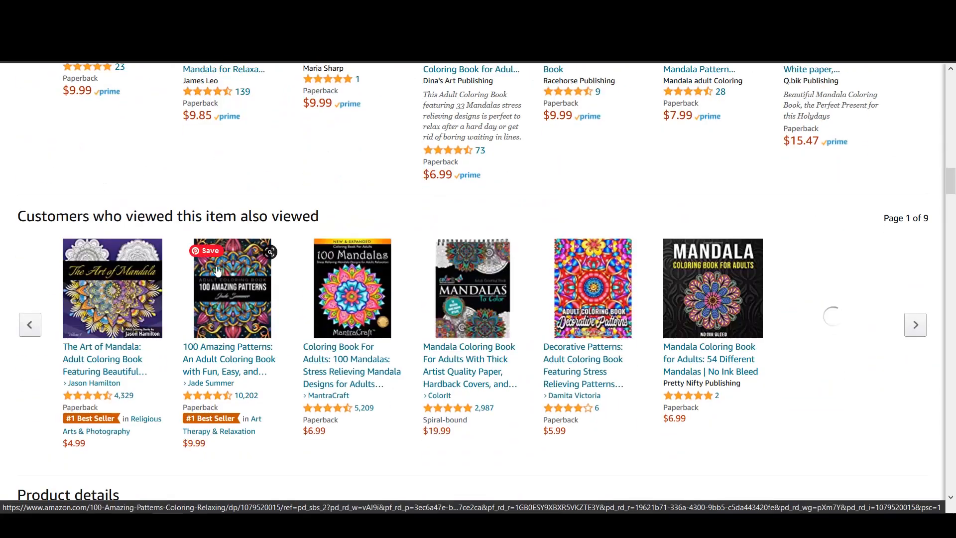
scroll(218, 271, down, 7)
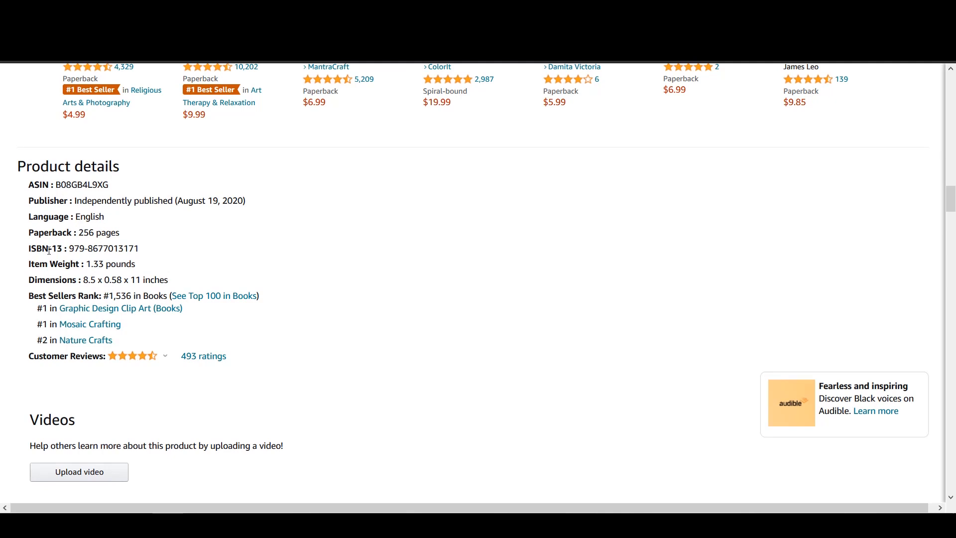
drag(70, 249, 142, 249)
key(ctrl+c)
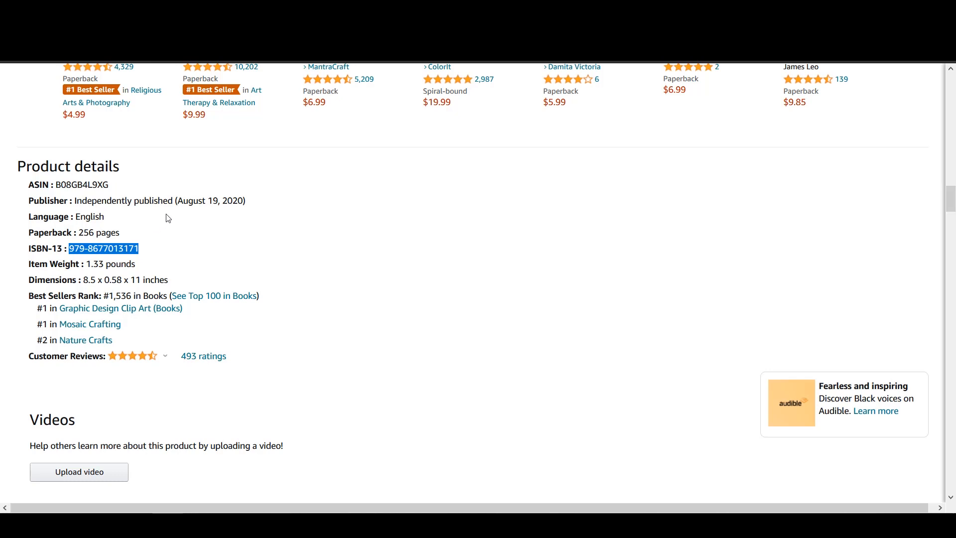
key(ctrl+Tab)
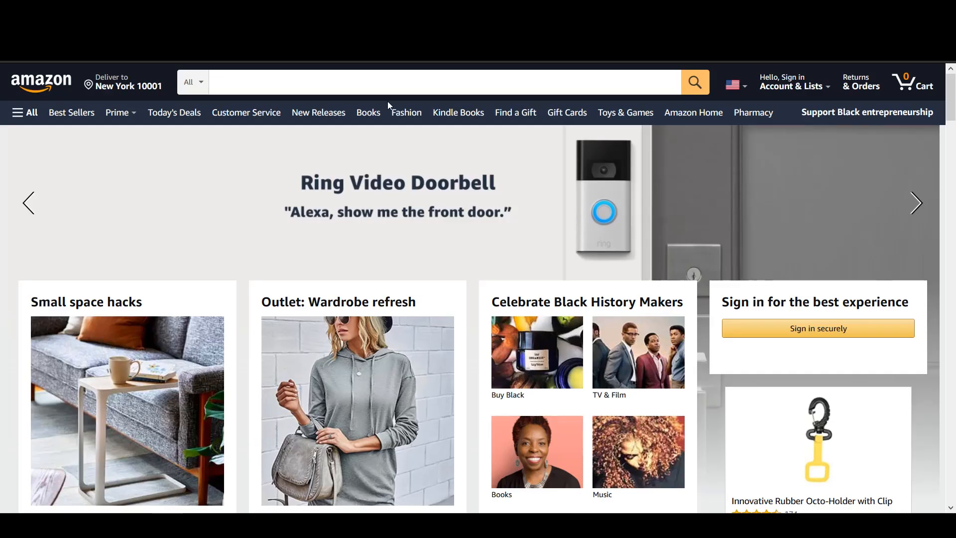
click(390, 82)
key(ctrl+v)
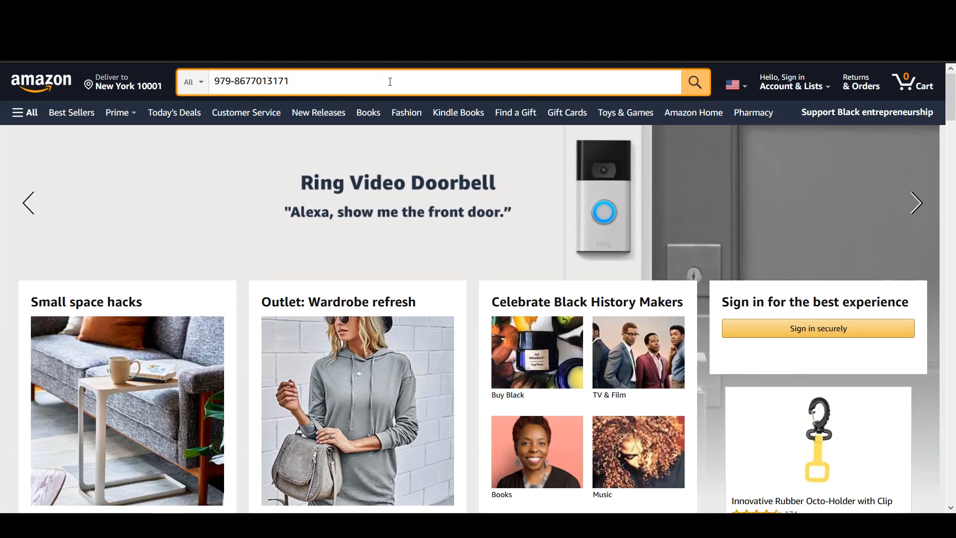
key(Return)
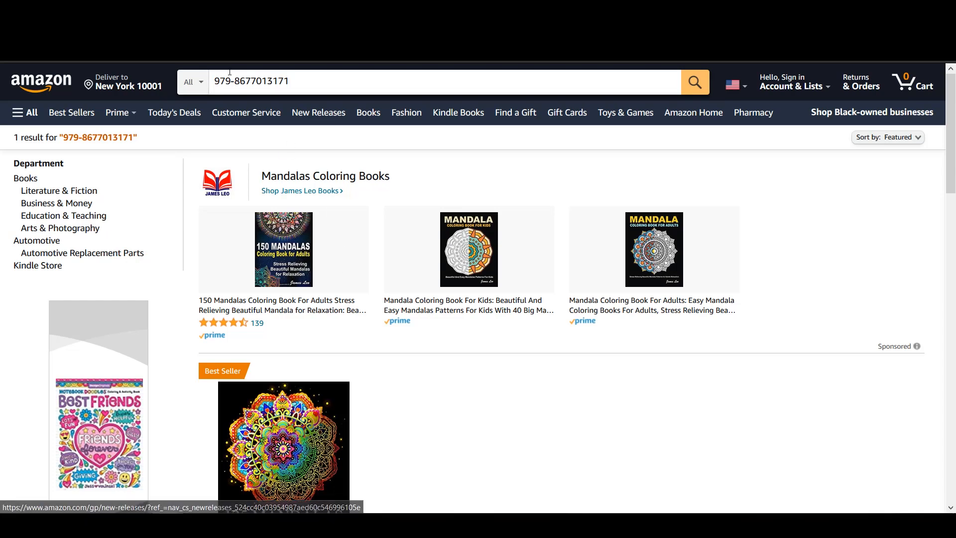
scroll(328, 209, down, 6)
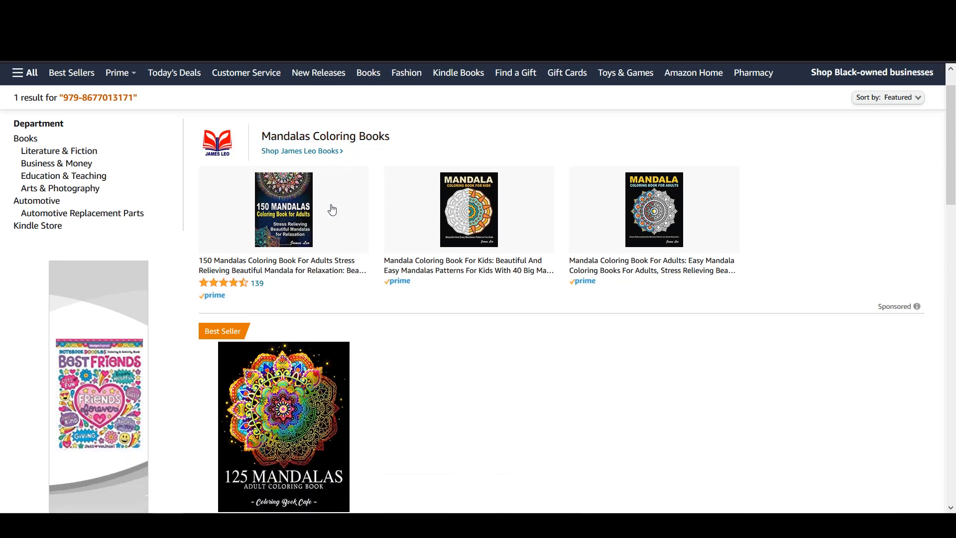
scroll(328, 298, down, 3)
scroll(348, 329, up, 4)
scroll(278, 322, up, 5)
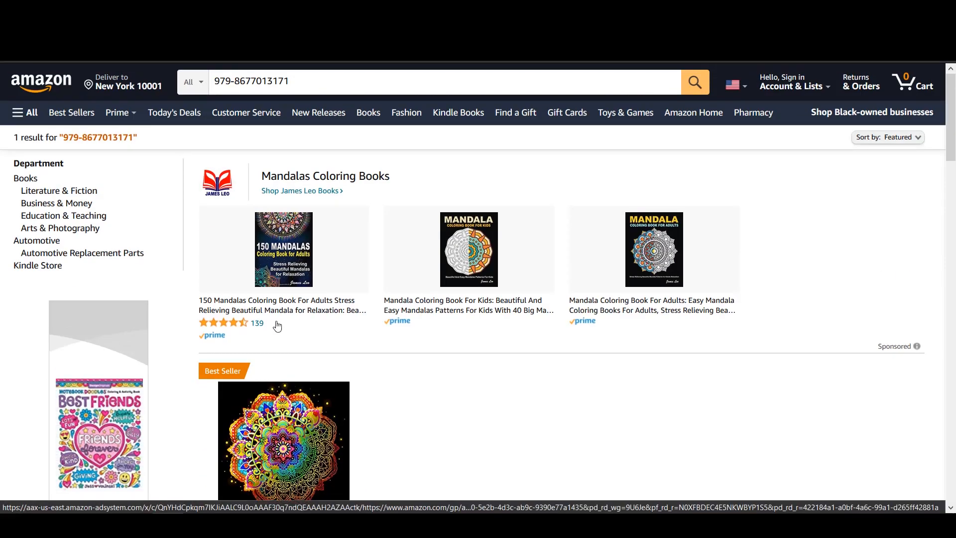
double_click(232, 81)
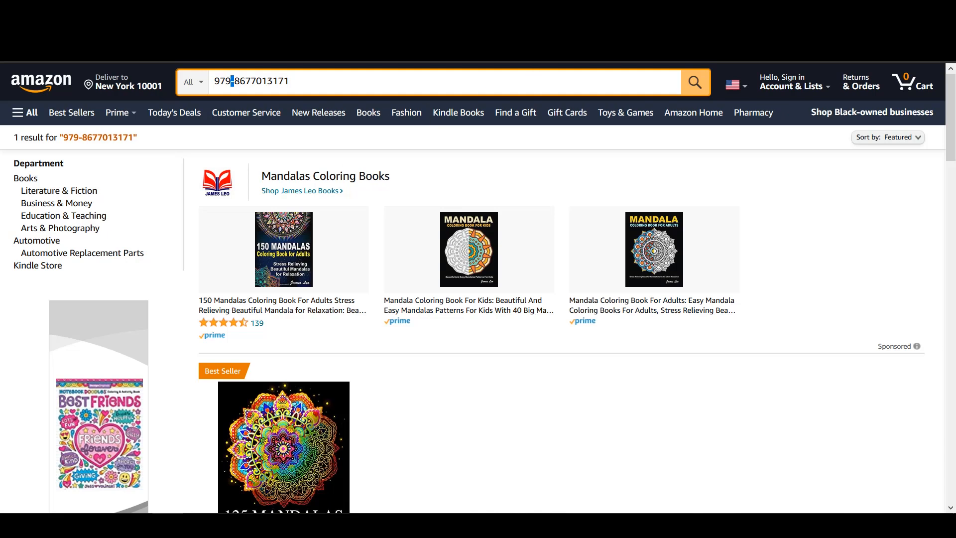
key(BackSpace)
key(Return)
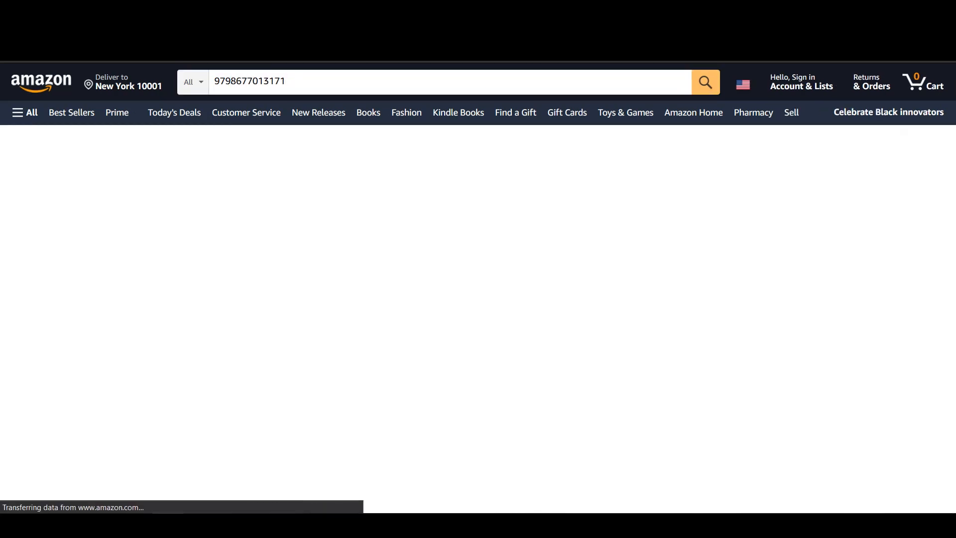
scroll(264, 309, down, 5)
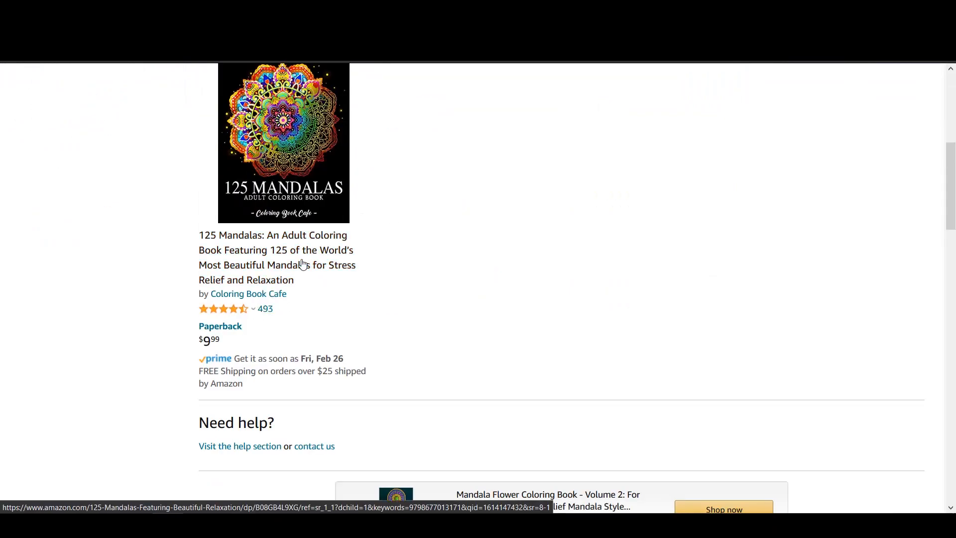
scroll(299, 264, up, 4)
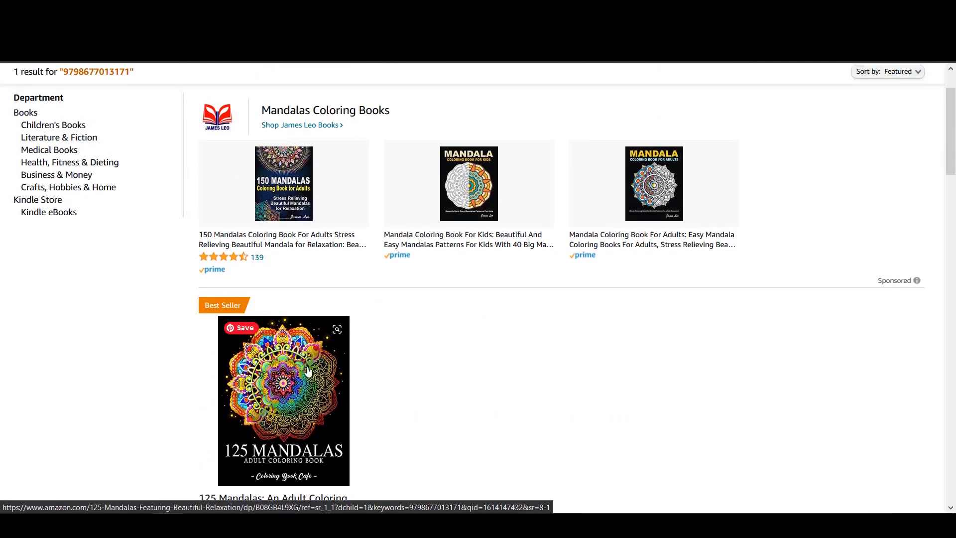
scroll(309, 371, up, 1)
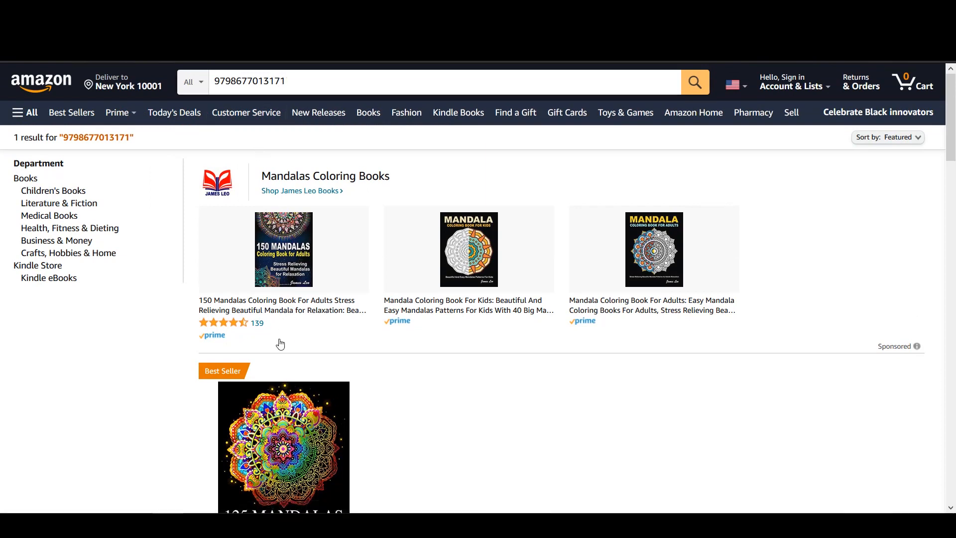
scroll(282, 348, down, 1)
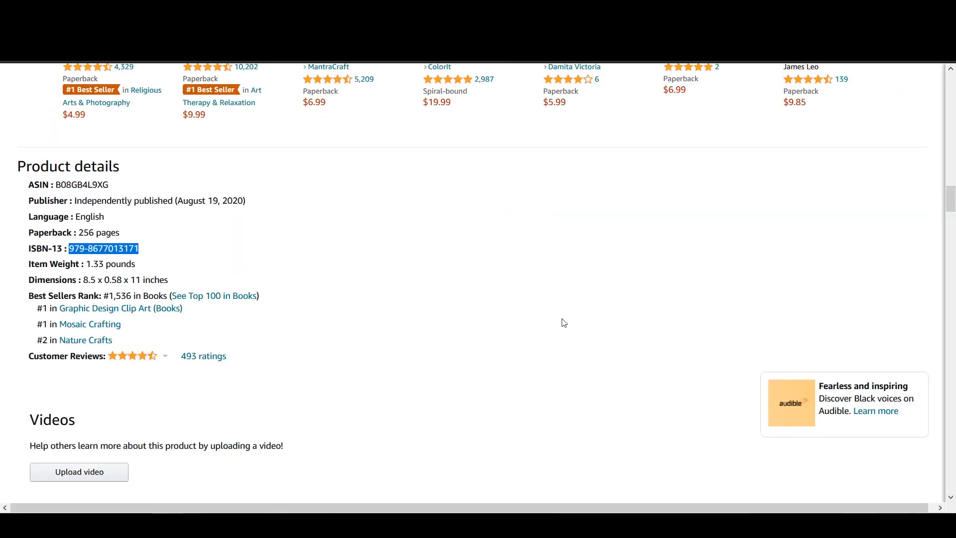
Return to the "125 Mandalas" listing and review its title, subtitle and description.
scroll(408, 252, up, 12)
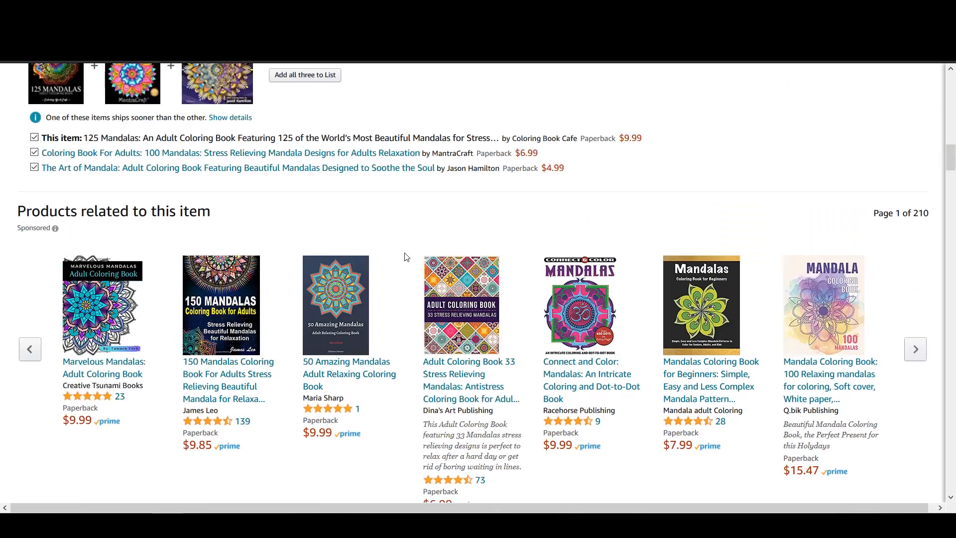
scroll(407, 257, up, 18)
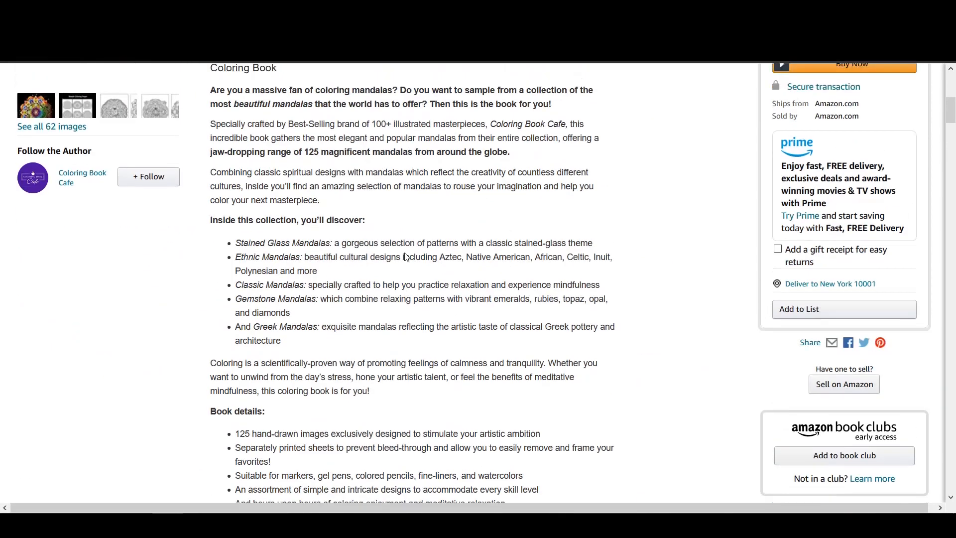
scroll(407, 257, up, 4)
scroll(396, 239, down, 3)
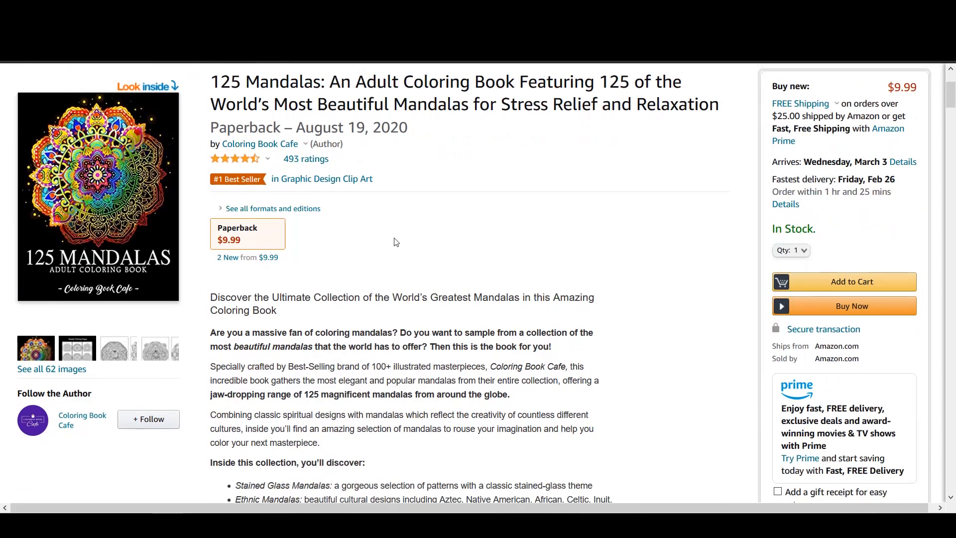
scroll(392, 179, up, 1)
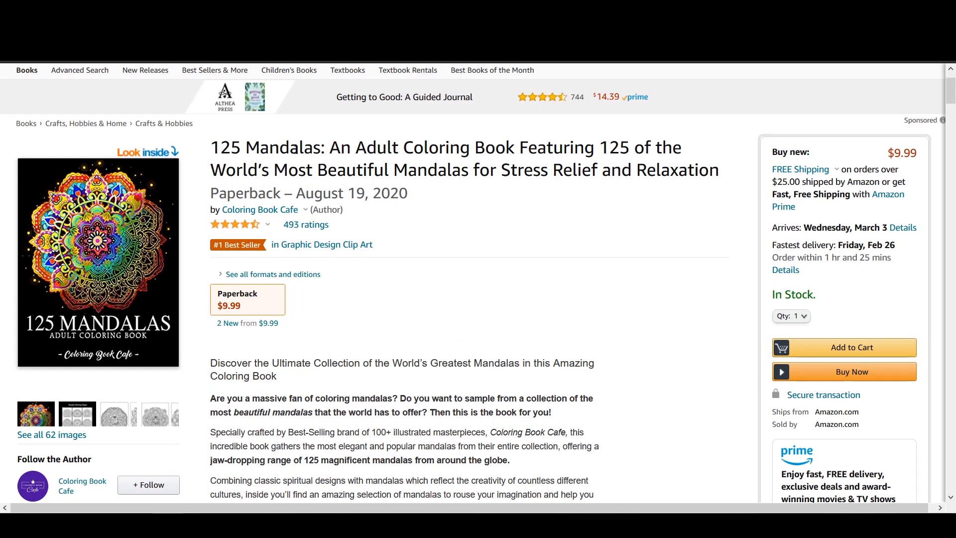
scroll(395, 385, down, 5)
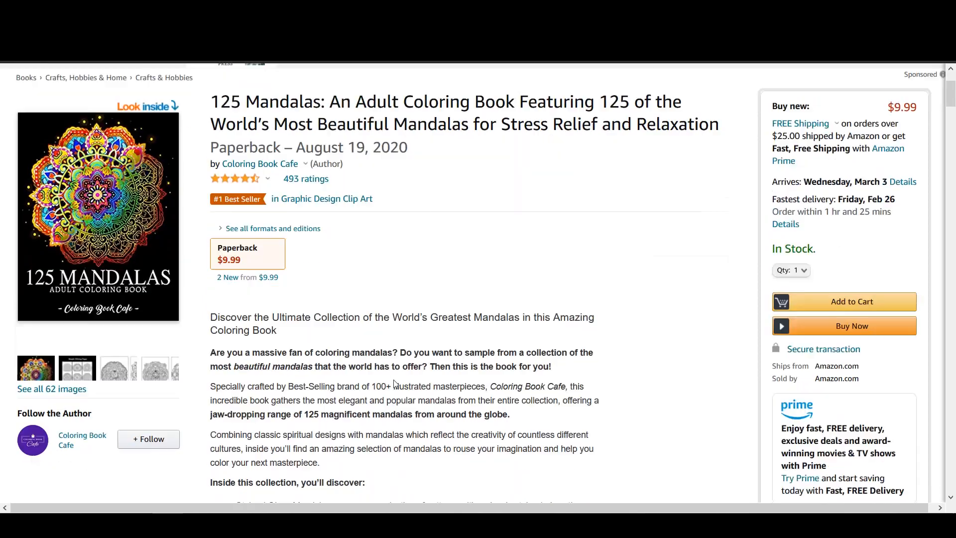
scroll(393, 381, down, 3)
scroll(400, 368, up, 5)
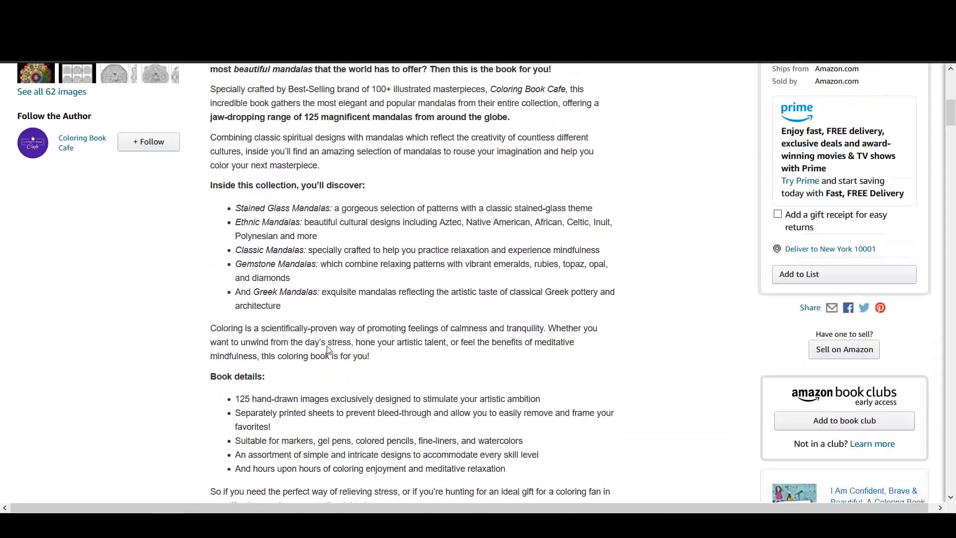
scroll(405, 356, up, 4)
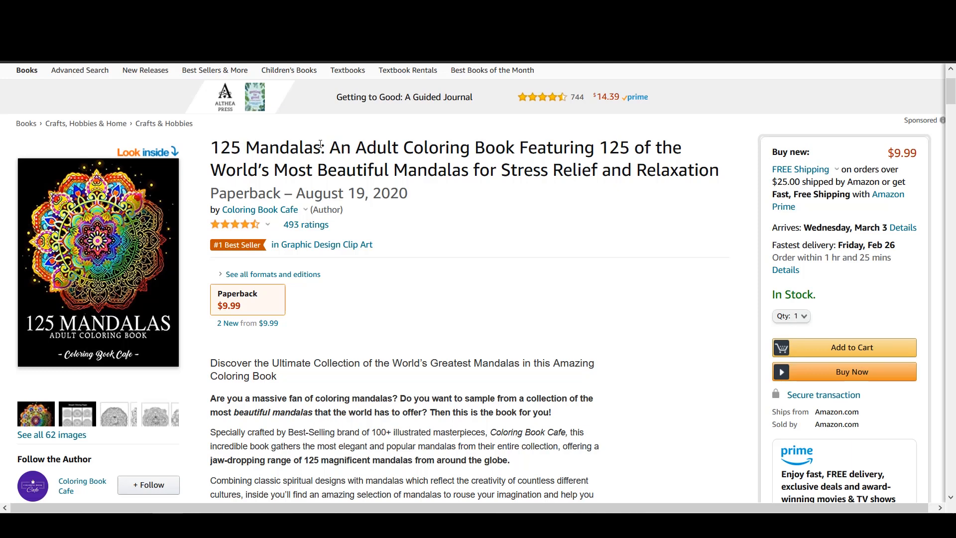
drag(321, 145, 212, 145)
click(279, 9)
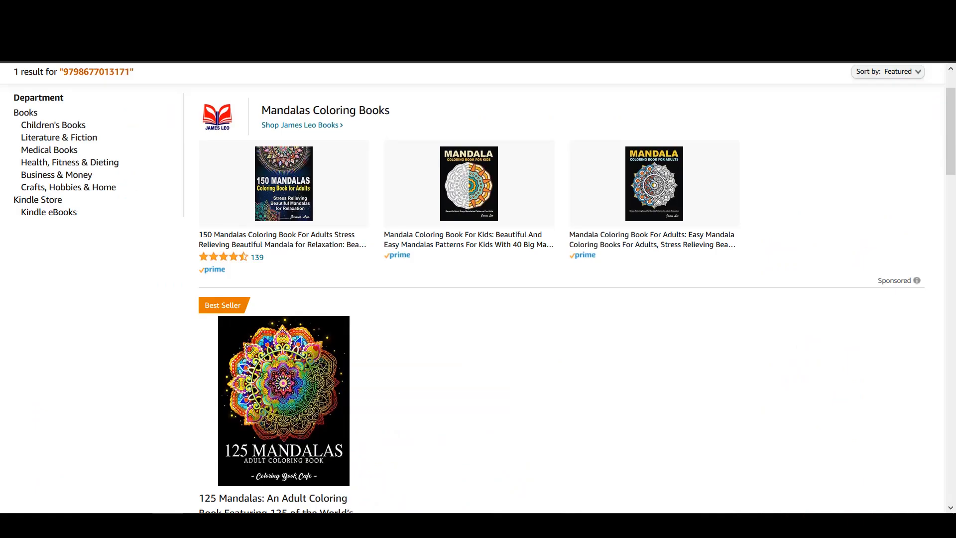
scroll(361, 153, up, 2)
click(396, 78)
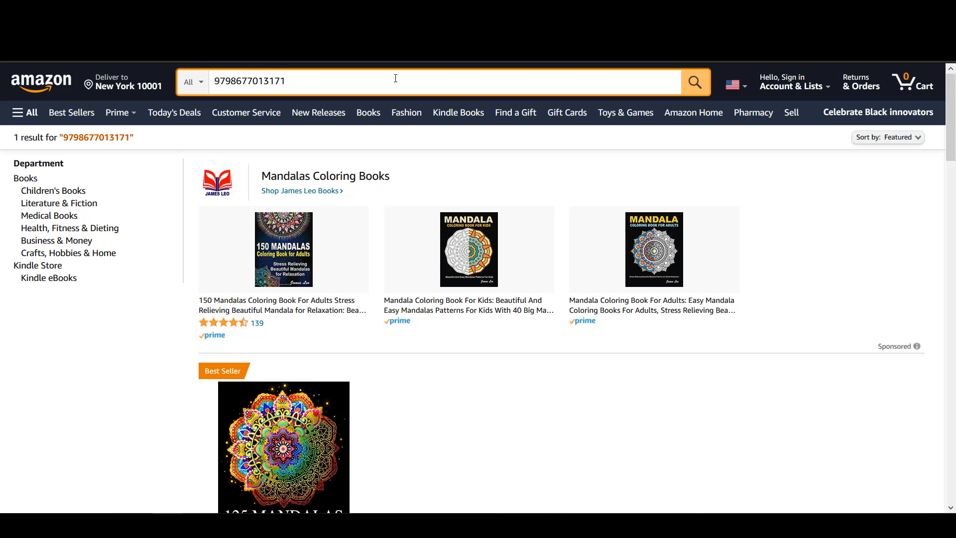
text(=)
key(BackSpace)
text(+ 125 Mandalas)
click(691, 83)
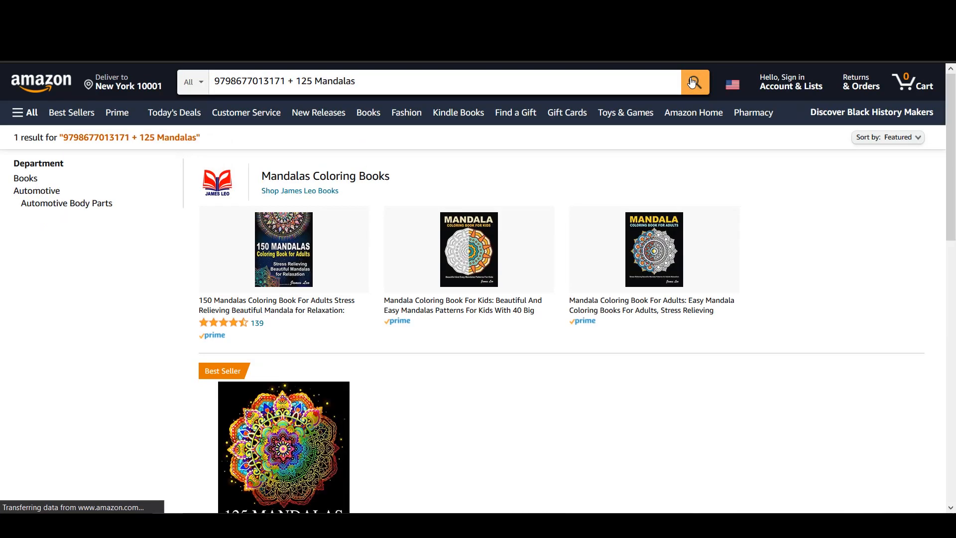
scroll(302, 383, down, 3)
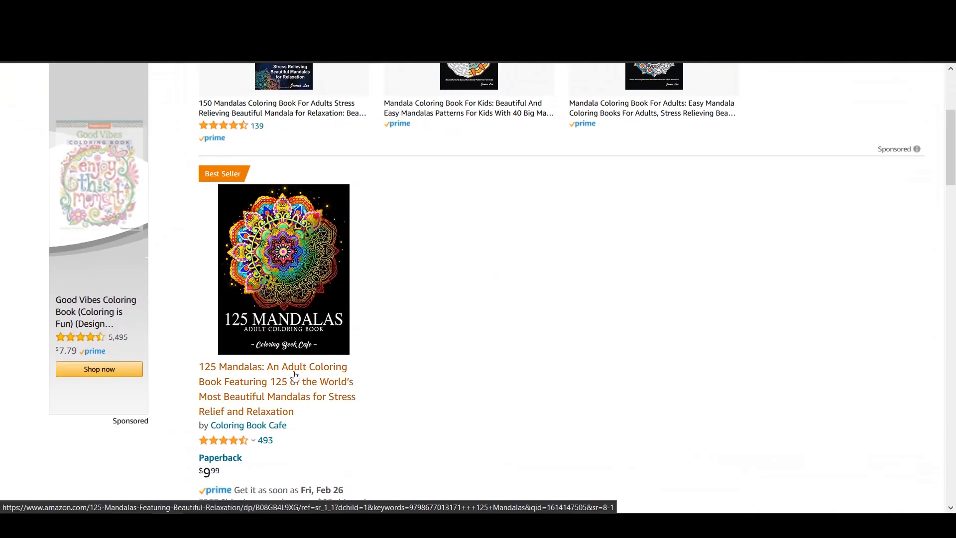
scroll(301, 383, up, 4)
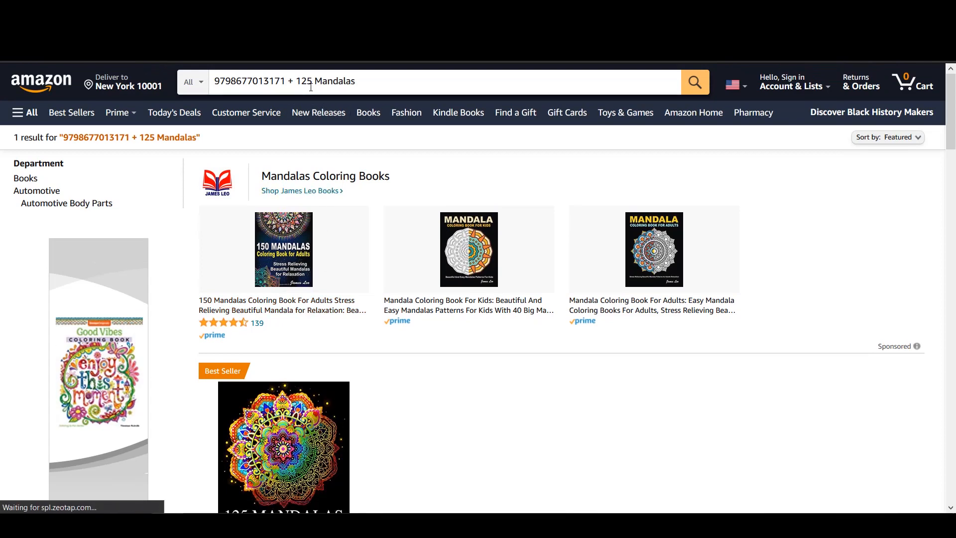
click(299, 84)
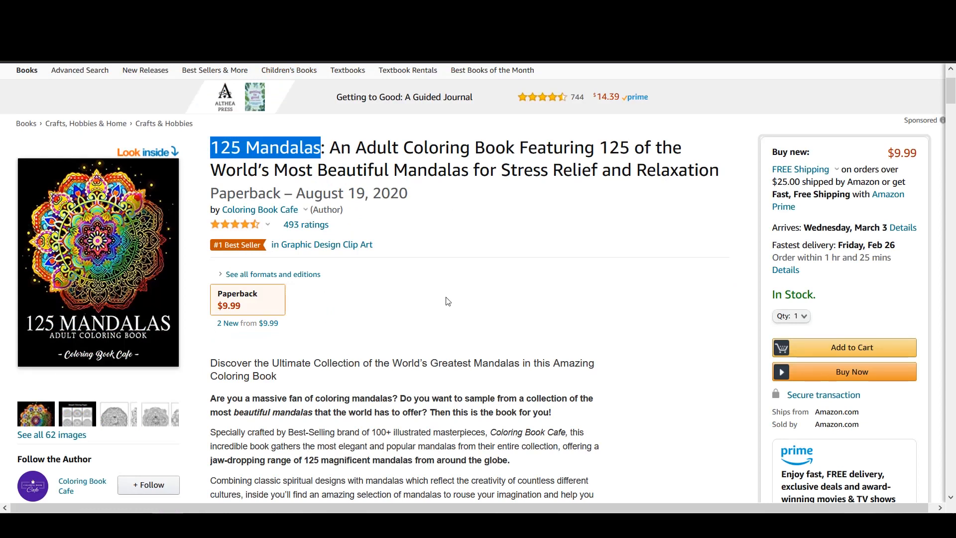
Look through the listing's description for a word missing from the title and copy "magnificent".
scroll(448, 301, down, 1)
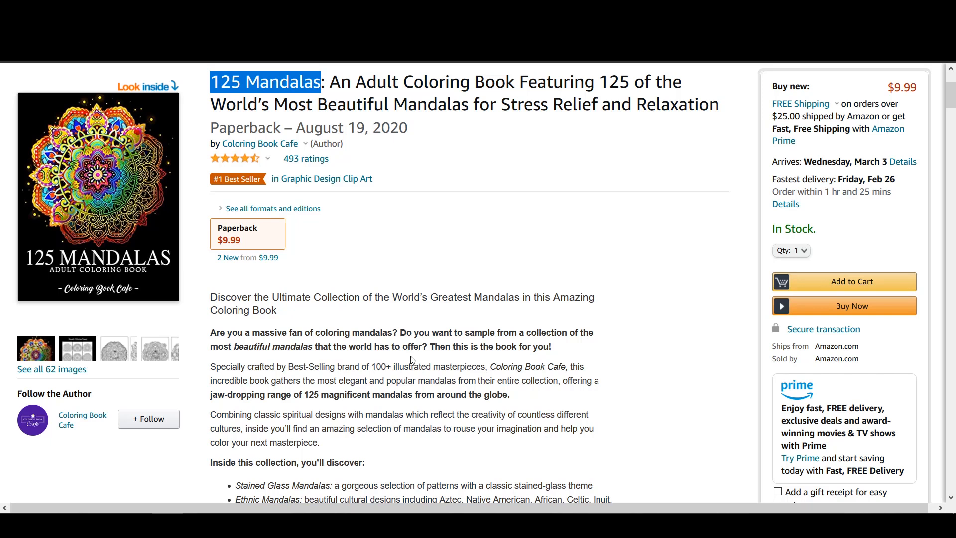
scroll(411, 357, down, 1)
scroll(386, 358, down, 1)
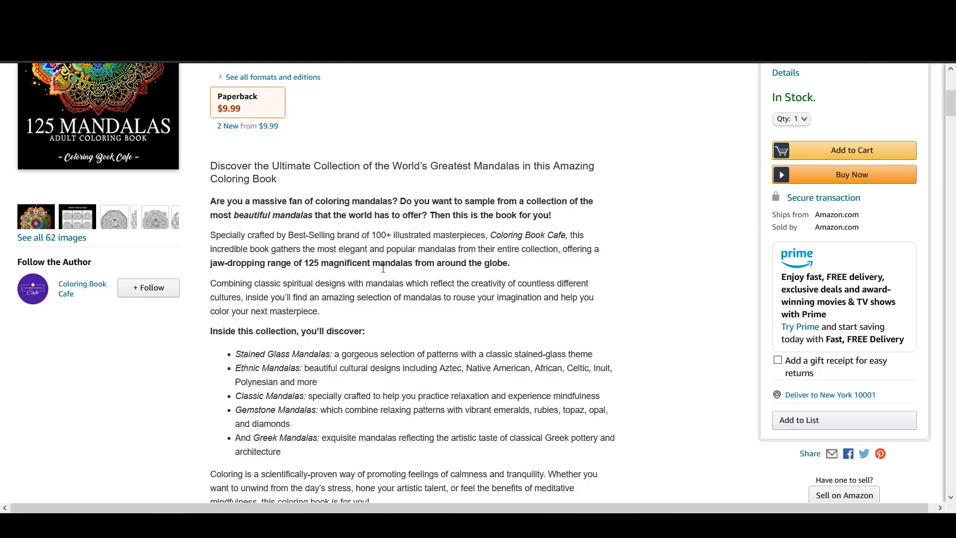
scroll(382, 268, down, 1)
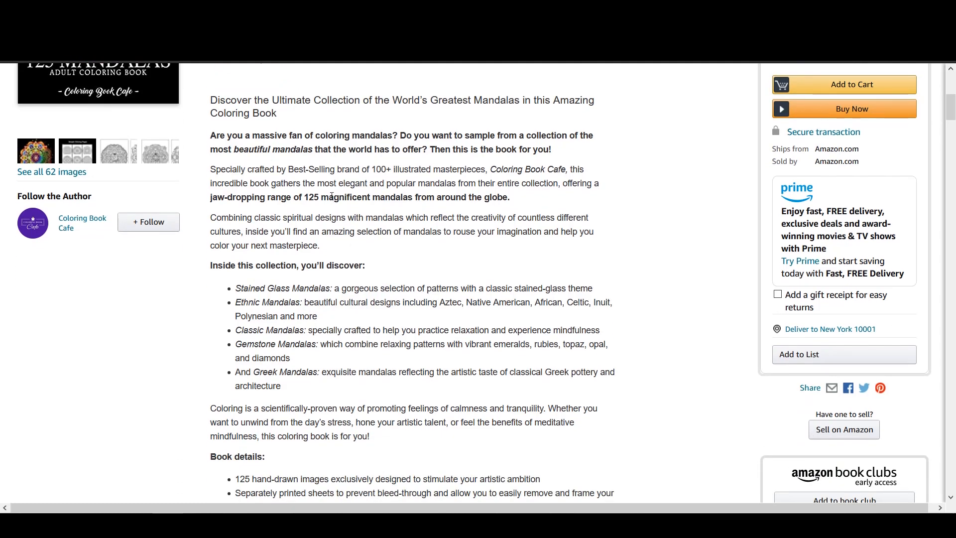
scroll(322, 199, up, 3)
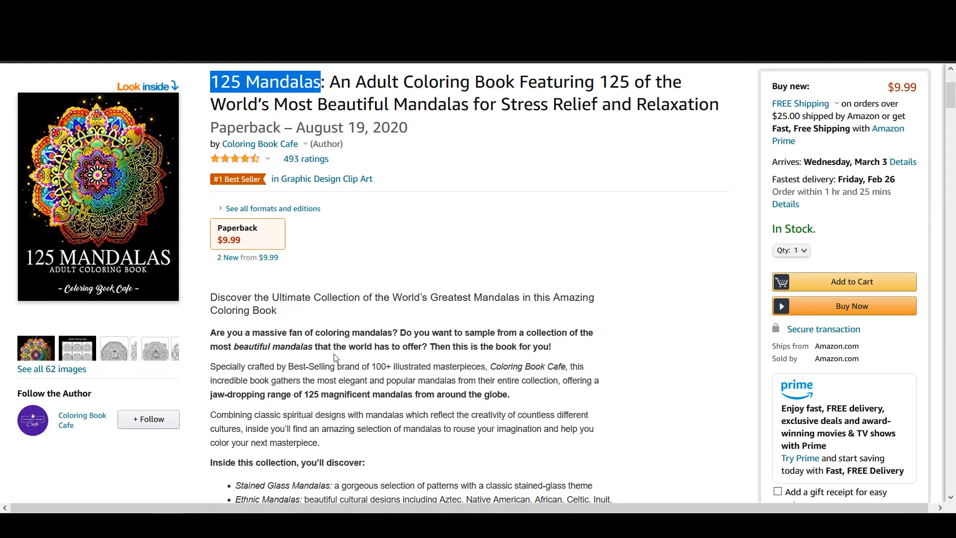
scroll(336, 354, down, 2)
drag(323, 267, 372, 263)
key(ctrl+c)
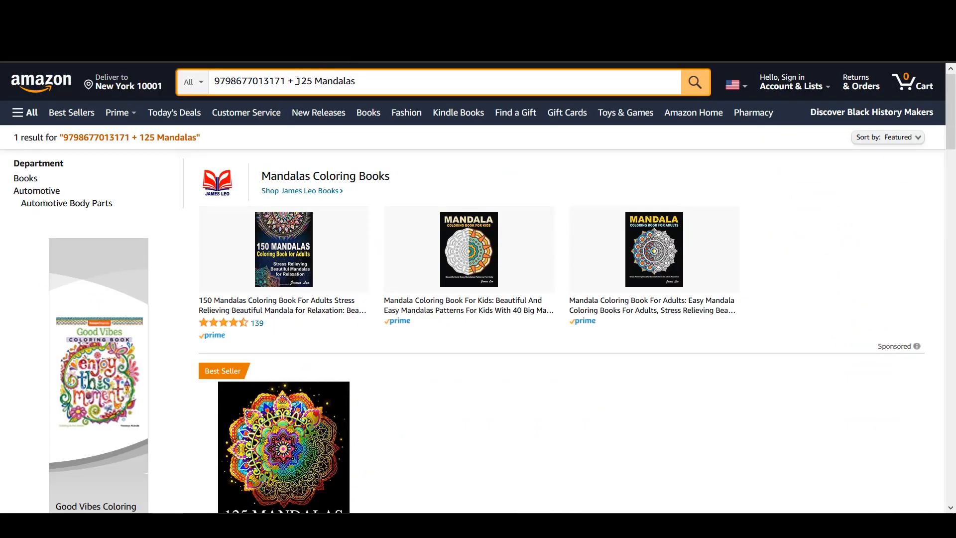
drag(296, 81, 401, 79)
key(ctrl+v)
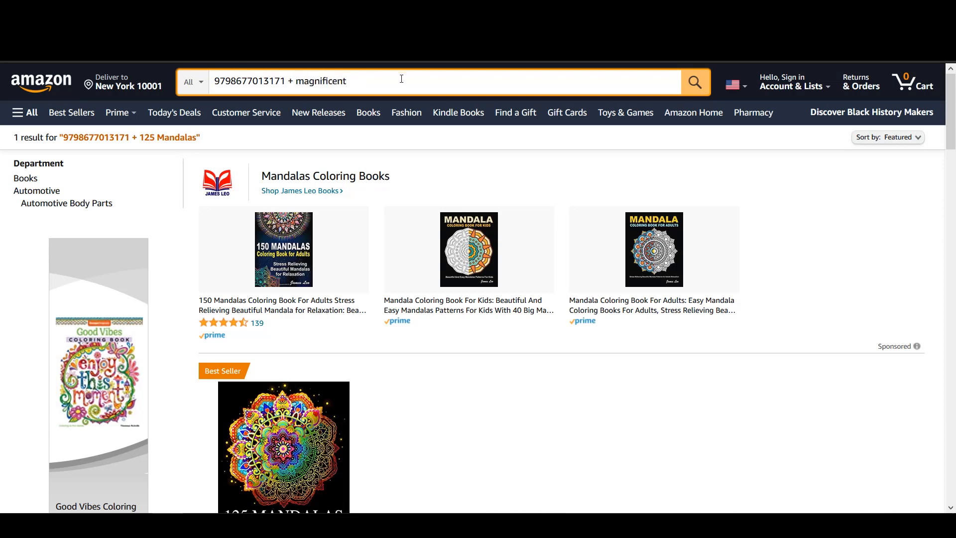
click(687, 84)
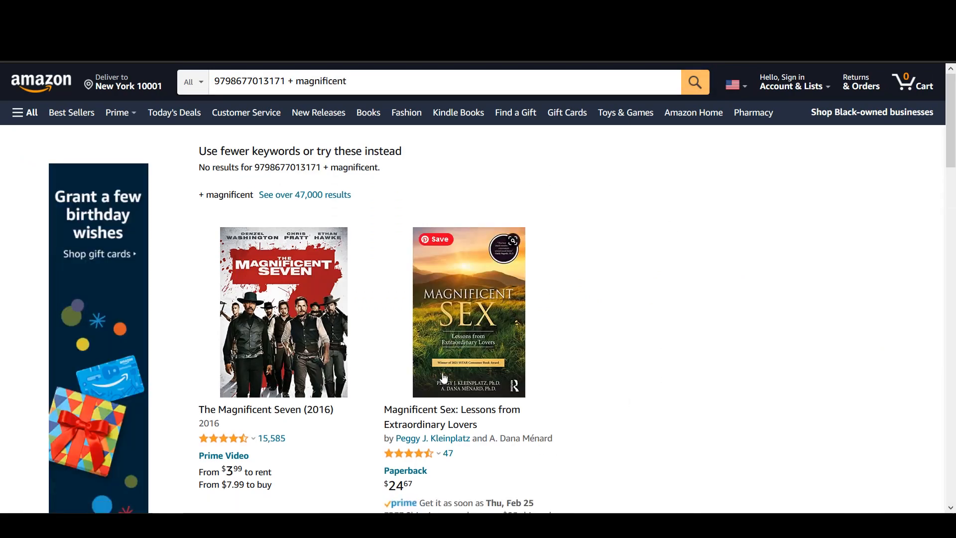
scroll(530, 439, down, 4)
scroll(449, 344, up, 4)
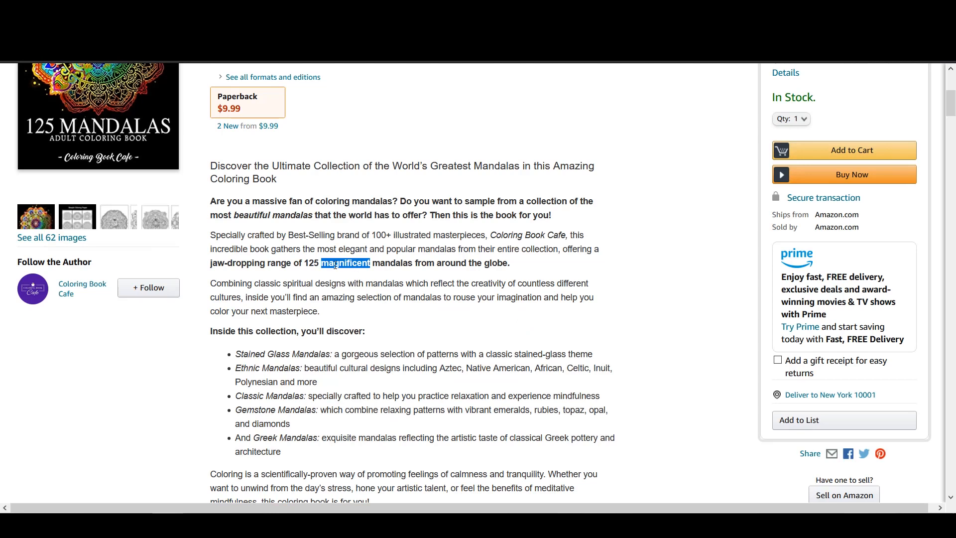
scroll(343, 294, up, 1)
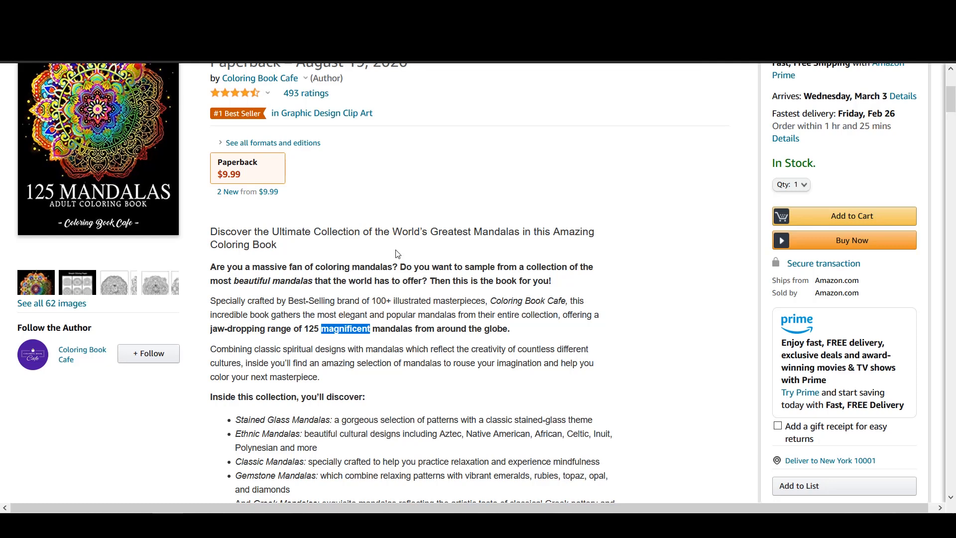
scroll(398, 254, down, 1)
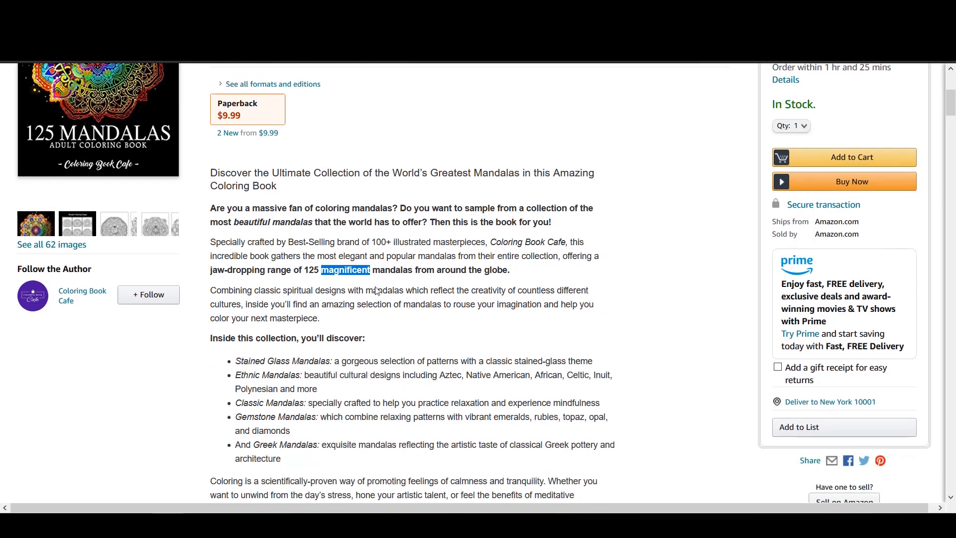
scroll(329, 304, down, 3)
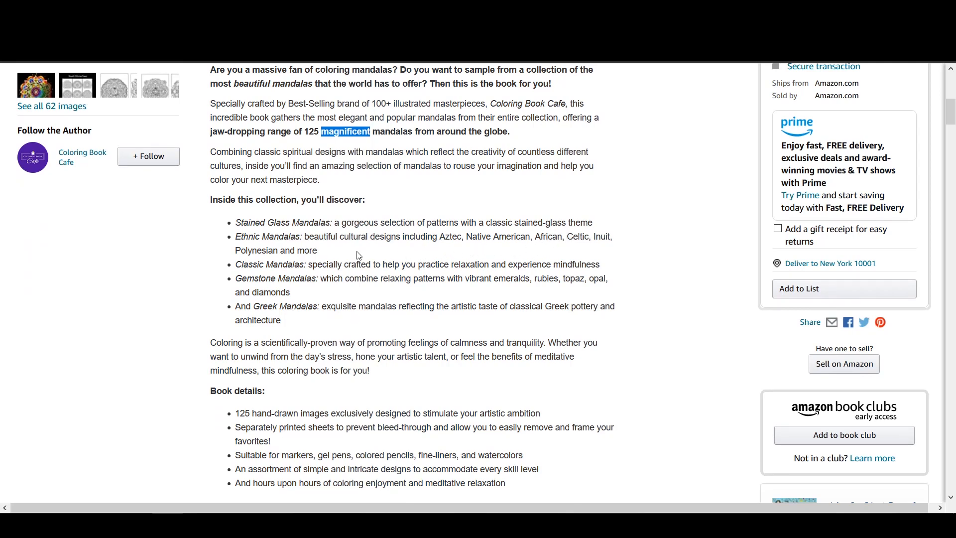
drag(236, 251, 279, 251)
key(ctrl+c)
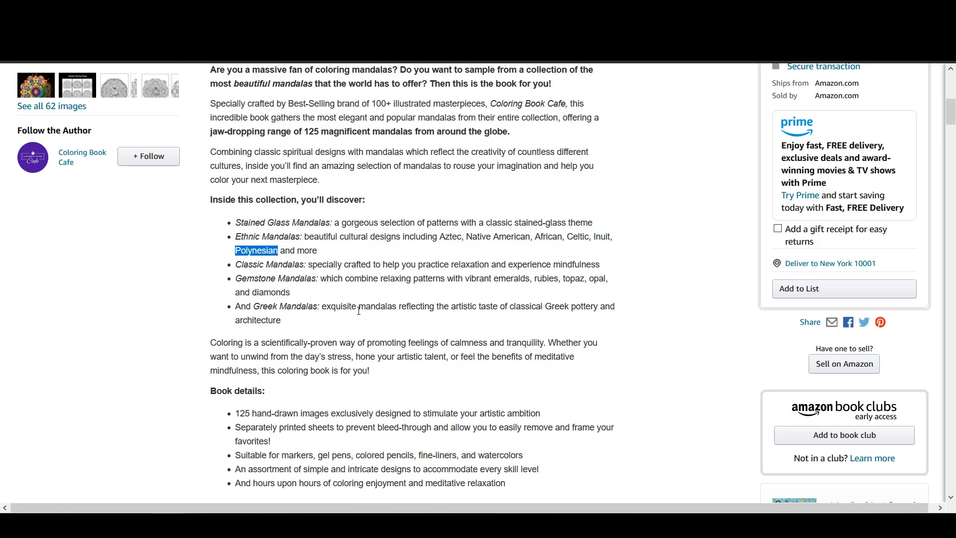
click(298, 10)
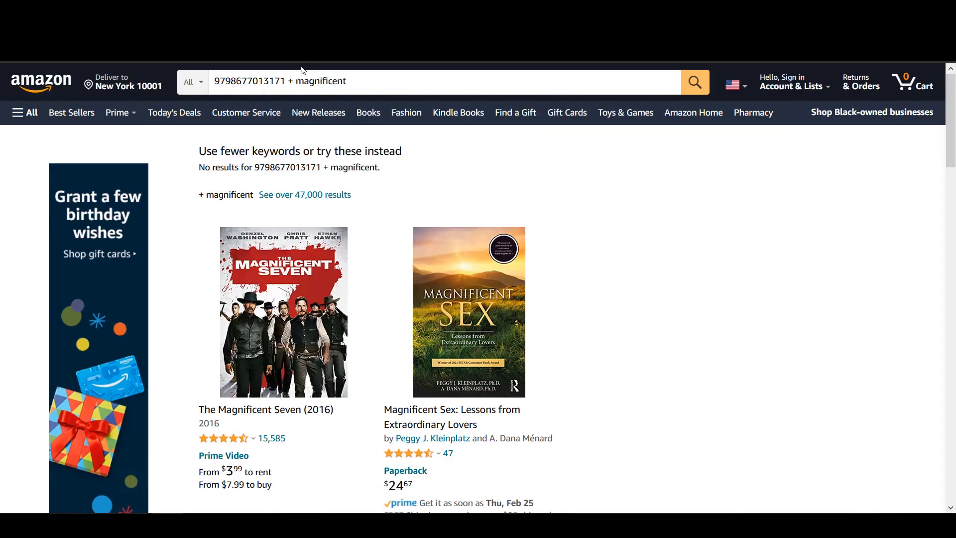
drag(298, 79, 422, 83)
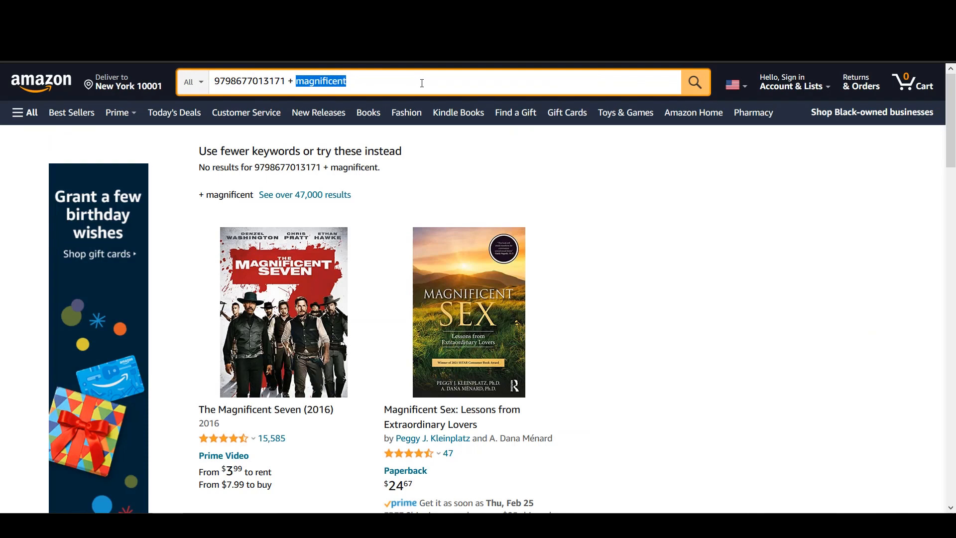
key(ctrl+v)
key(Return)
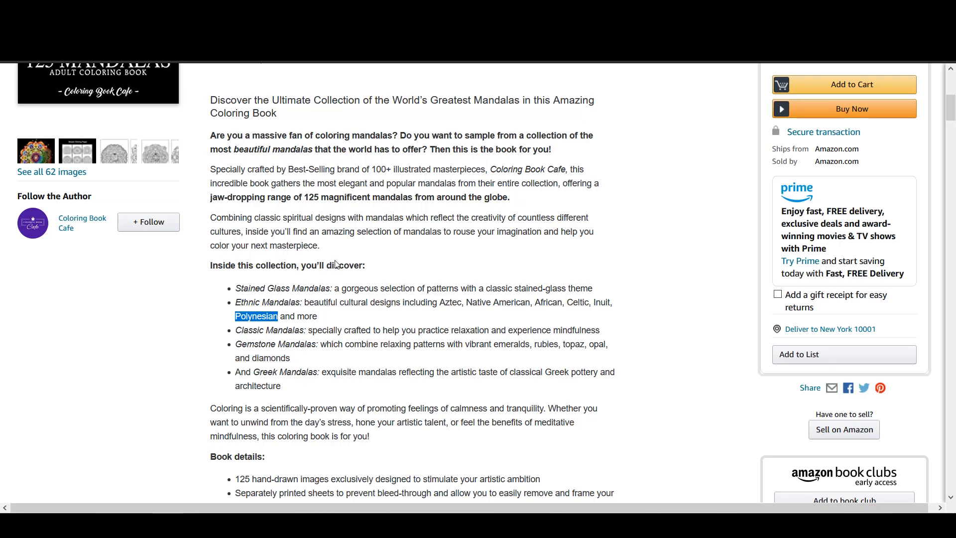
scroll(337, 261, down, 2)
scroll(337, 262, down, 1)
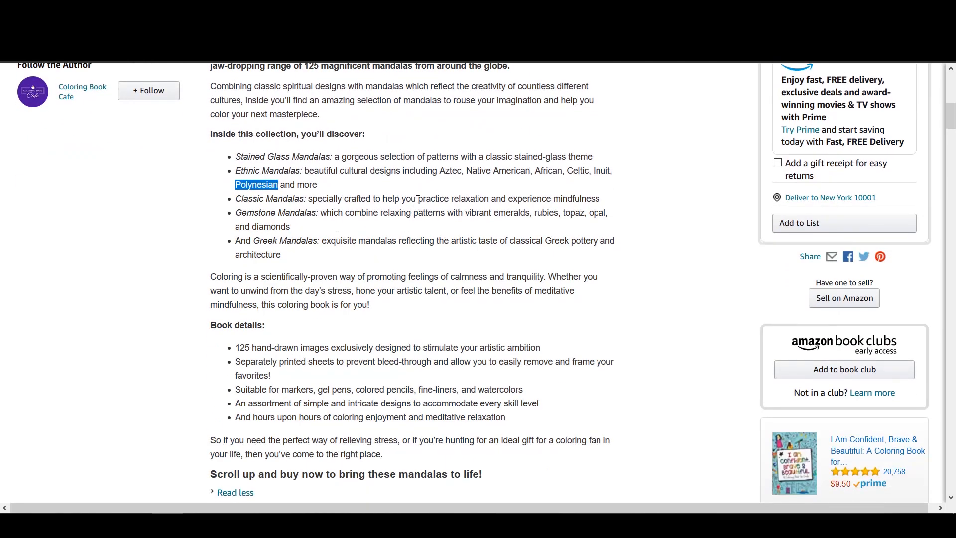
drag(441, 170, 461, 171)
key(ctrl+c)
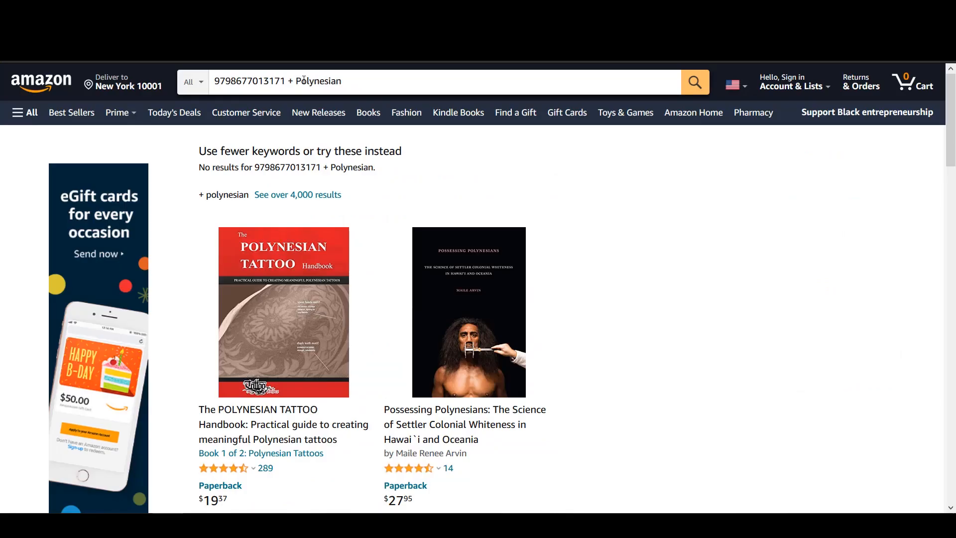
double_click(303, 80)
key(ctrl+v)
key(Return)
scroll(300, 433, down, 2)
scroll(300, 433, down, 3)
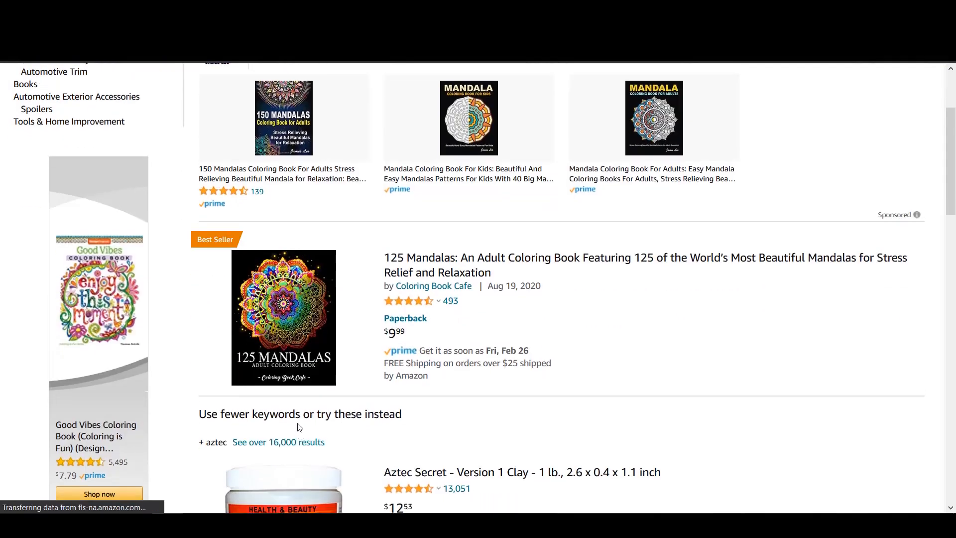
scroll(300, 418, up, 5)
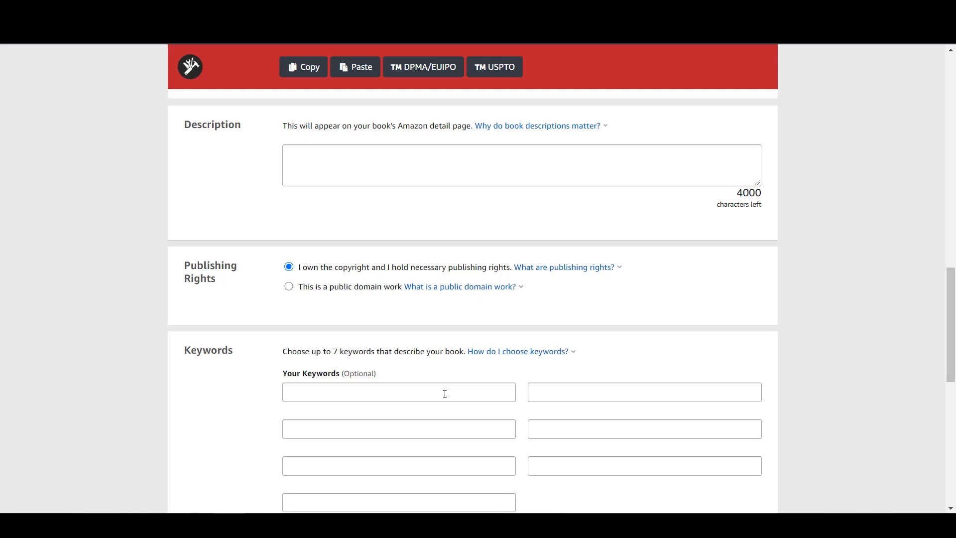
Switch from the KDP description to Kindlepreneur's Book Description Generator and review its instructions and Amazon formatting options.
click(392, 168)
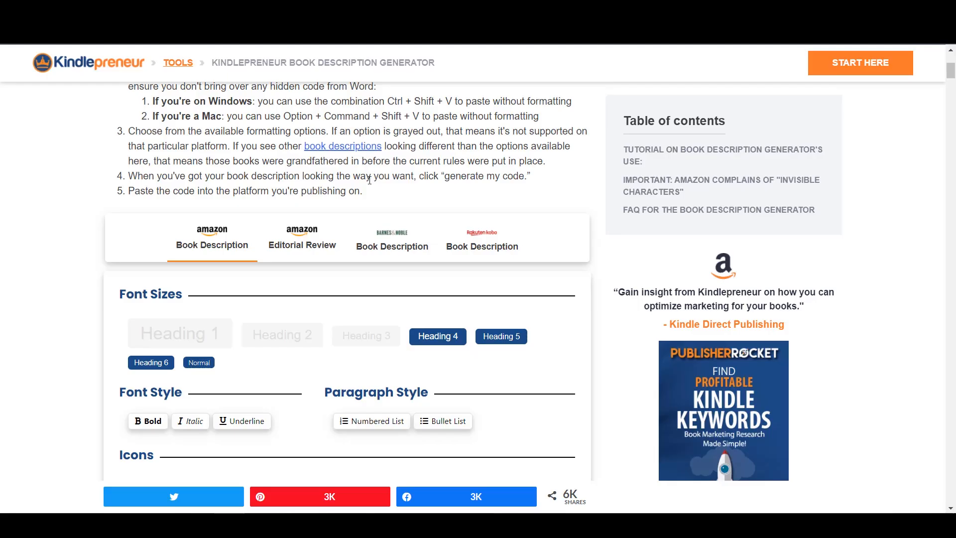
scroll(369, 181, up, 5)
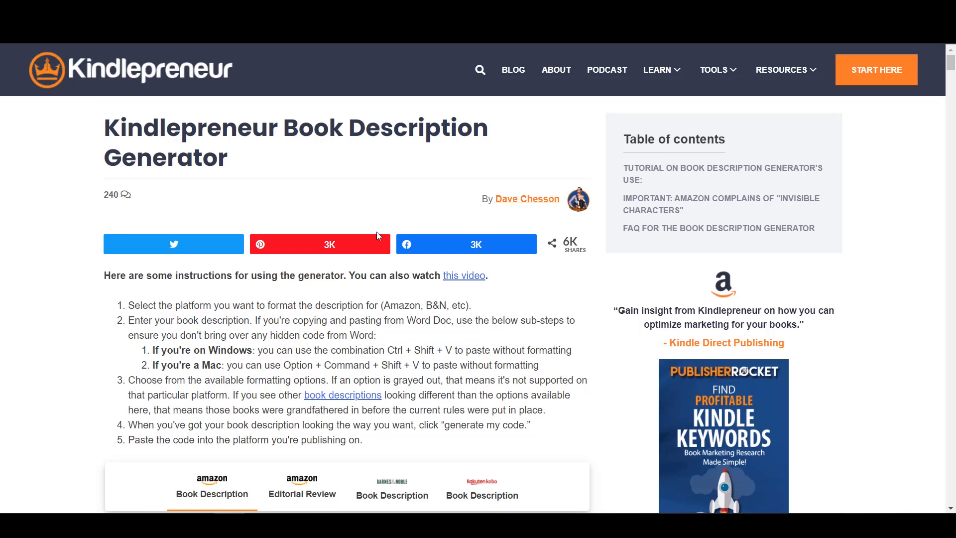
mouse_move(730, 70)
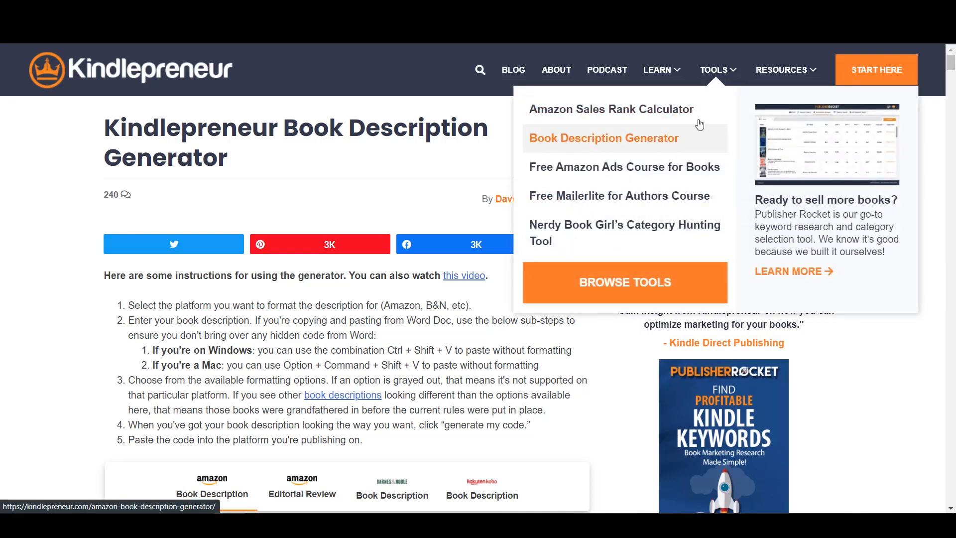
scroll(539, 290, down, 10)
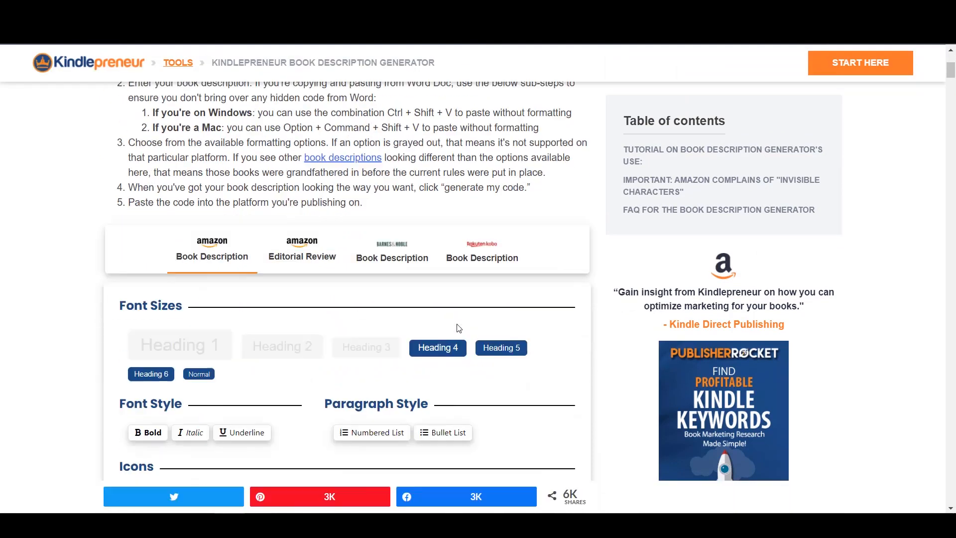
Write the description's opening sentence: "This coloring book contains 100 beautiful mandala design for stress releif and relaxation.".
click(302, 303)
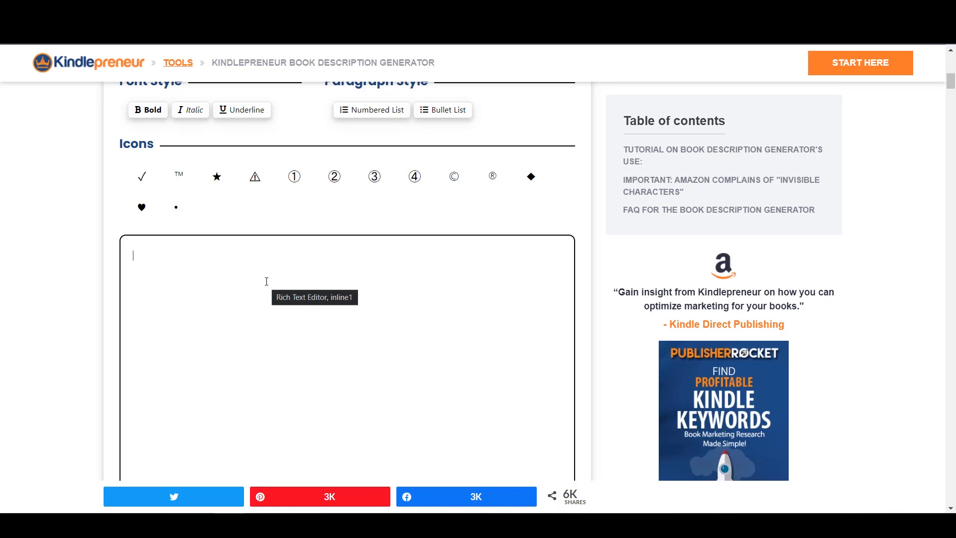
text(This book contains 100 beautiful mandaa)
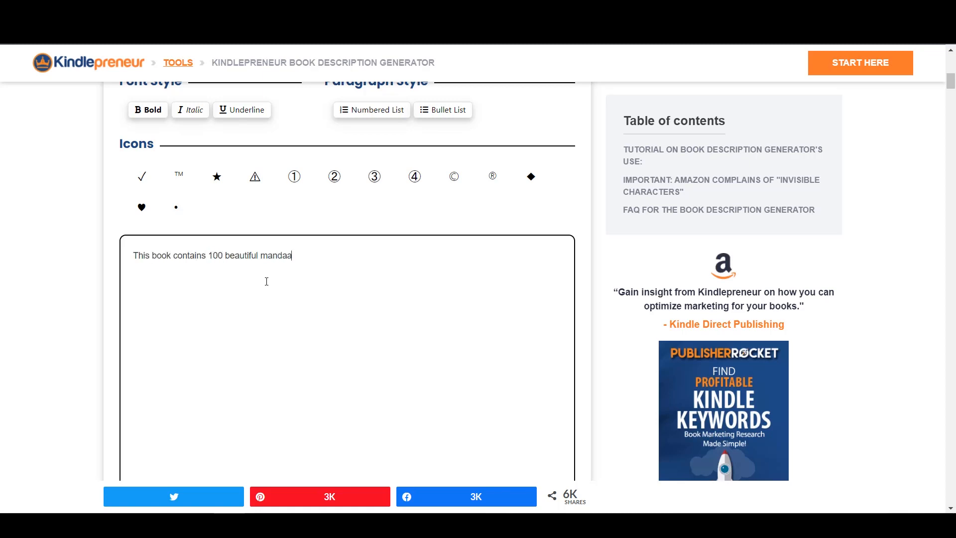
key(BackSpace)
text(la design for coloring t)
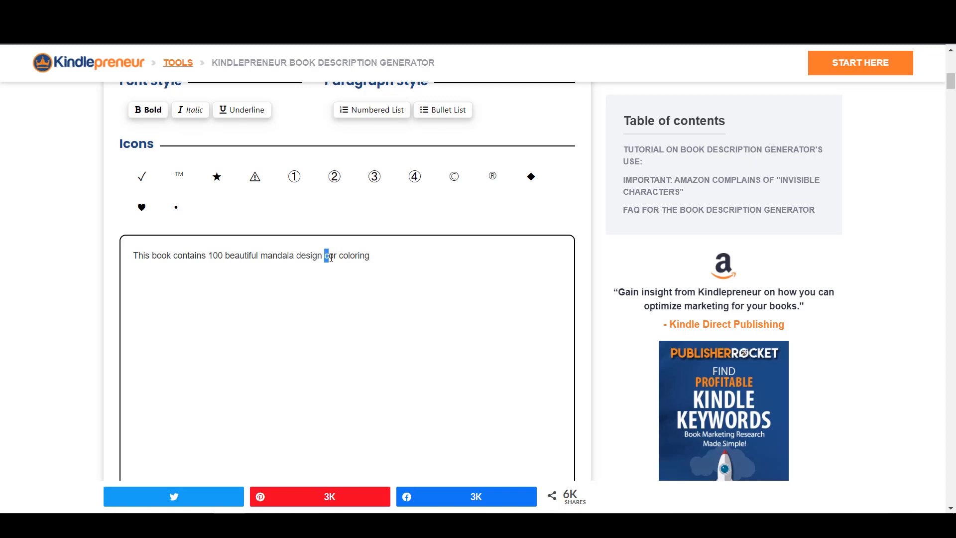
key(BackSpace)
click(153, 254)
text(coloring)
click(469, 259)
key(shift+Left)
key(shift+Left)
key(shift+Left)
key(shift+Left)
key(shift+Left)
key(shift+Left)
key(shift+Left)
key(shift+Left)
key(shift+Left)
text(stress releif and relaxation.)
Add a bold "Features:" heading below the opening sentence.
key(Return)
text(Features of)
key(BackSpace)
key(BackSpace)
key(BackSpace)
text(:)
key(shift+Home)
key(ctrl+b)
key(Right)
key(Return)
Start a bullet list under the heading with "100 unique designs" as the first item.
click(436, 113)
text(100 mand)
key(BackSpace)
key(BackSpace)
key(BackSpace)
key(BackSpace)
text(unique designs)
key(shift+Home)
key(ctrl+b)
key(Right)
key(Return)
Add the bullet items "varied complexity levels" and "Glossy cover" to the feature list.
text(varied comple)
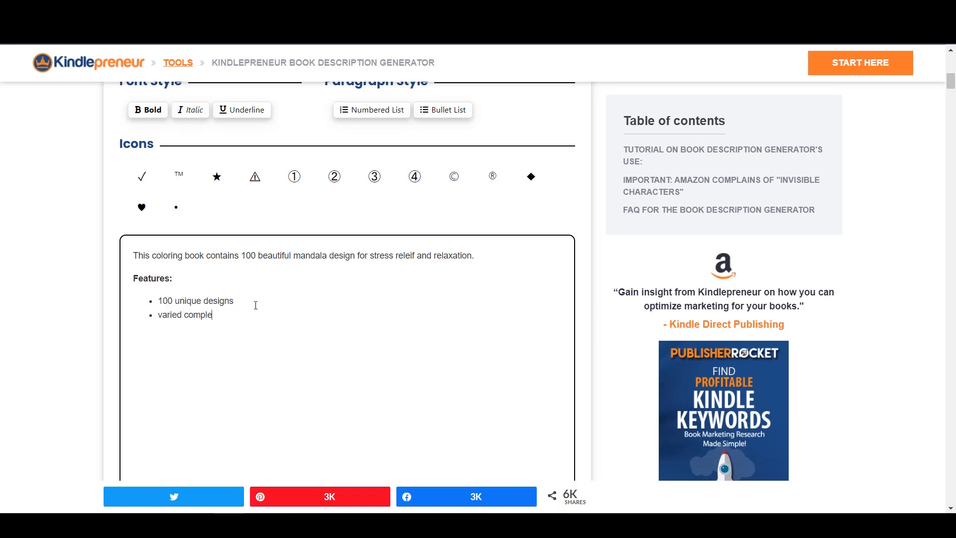
text(xity levels)
key(Return)
text(Glossy cover)
key(Return)
Finish the feature list with the bullet item "6 x 9 inch size" and remove the empty bullet below it.
text(easy)
key(BackSpace)
key(BackSpace)
key(BackSpace)
key(BackSpace)
key(BackSpace)
text(1 x 9 inch ssi)
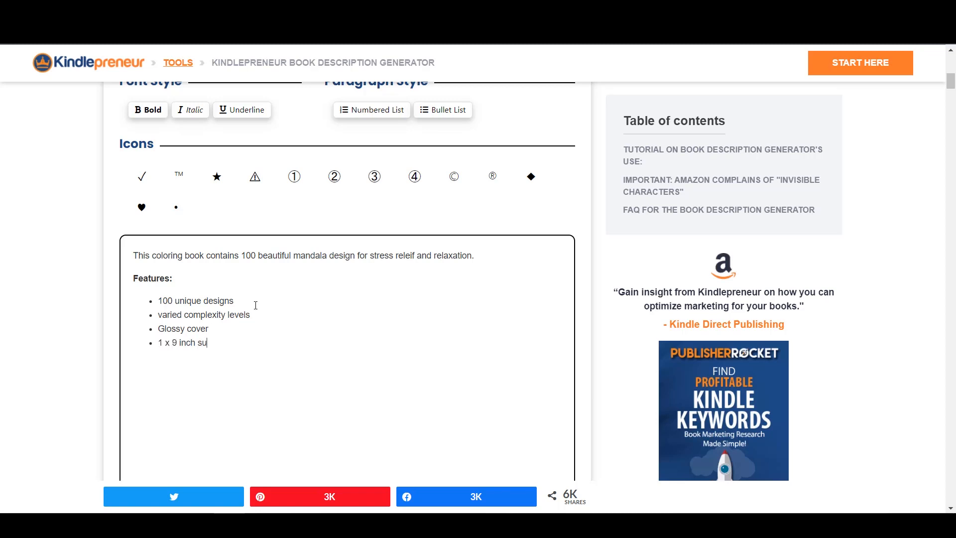
key(BackSpace)
key(BackSpace)
text(ize)
key(Return)
text(6)
drag(158, 343, 99, 346)
click(172, 356)
click(373, 113)
key(BackSpace)
Generate the description's HTML code, copy it and insert it into the KDP book description.
scroll(252, 314, down, 5)
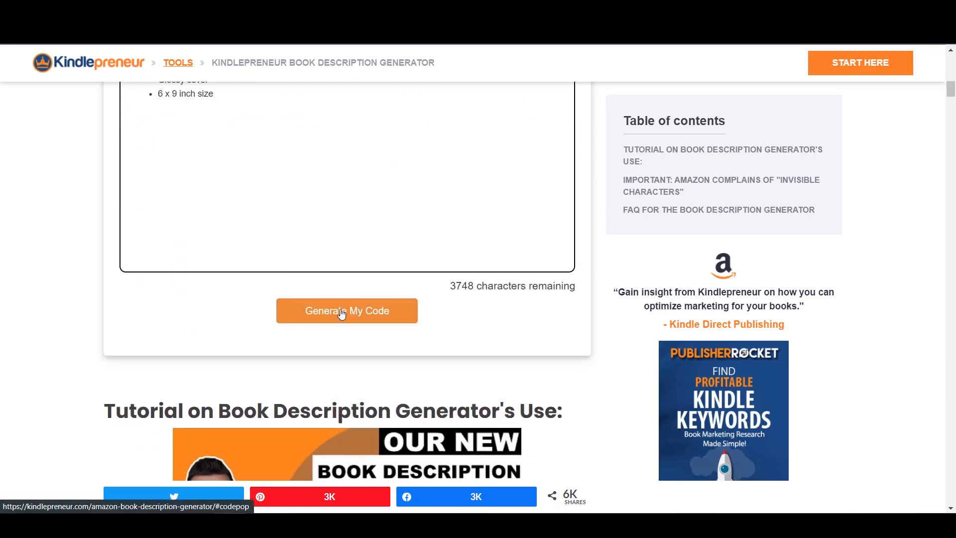
click(341, 312)
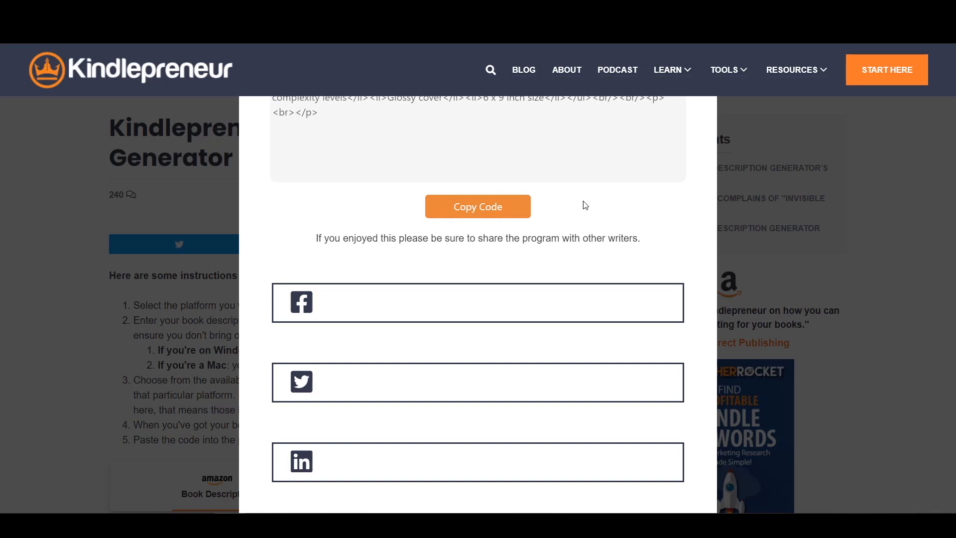
click(482, 207)
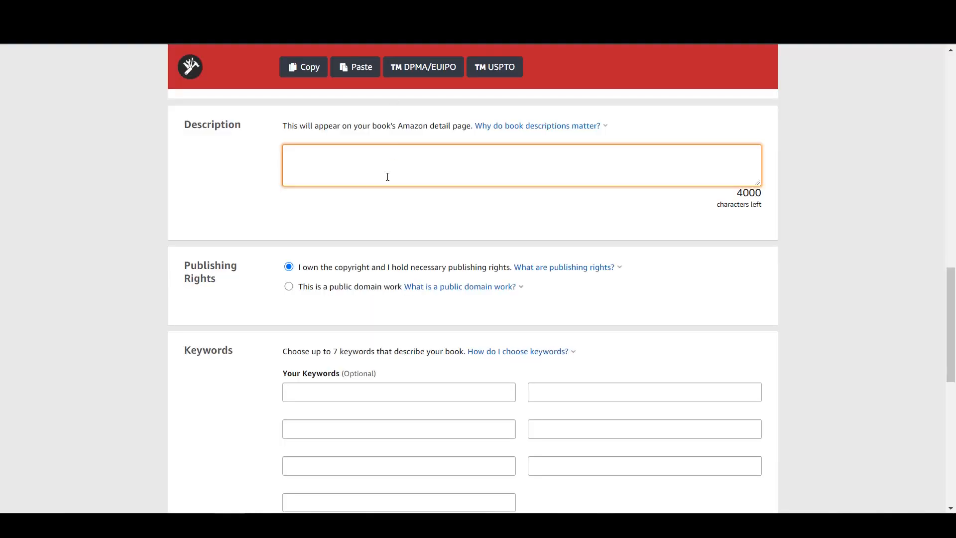
text(<p>This coloring book contains 100 beautiful mandala design for stress releif and relaxation.</p><p><b>Features:</b></p><ul><li>100 unique designs<br></li><li>varied complexity levels</li><li>Glossy cover</li><li>6 x 9 inch size</li></ul><br/><br/><p><br></p>)
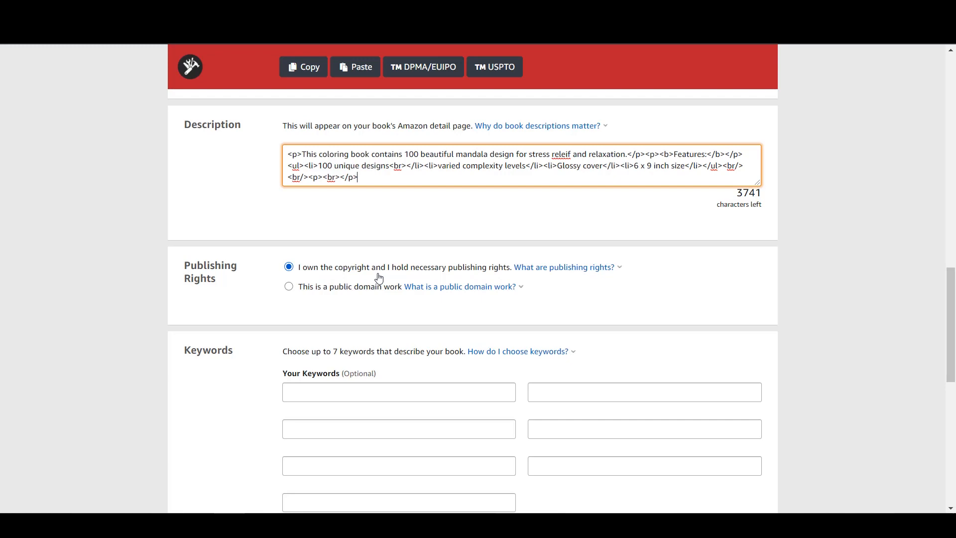
Read KDP's guidance on choosing keywords and check the words already used in the book's title and subtitle.
scroll(298, 273, down, 1)
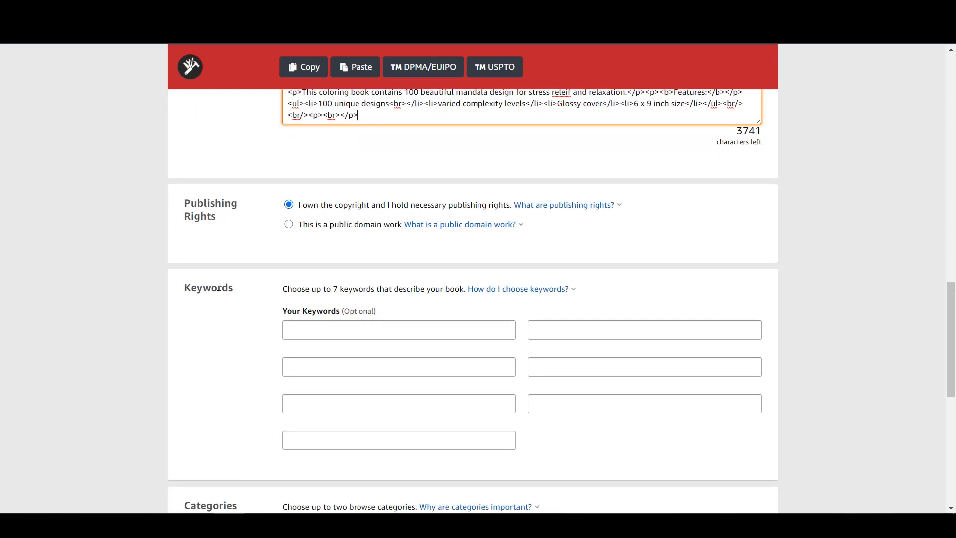
click(340, 336)
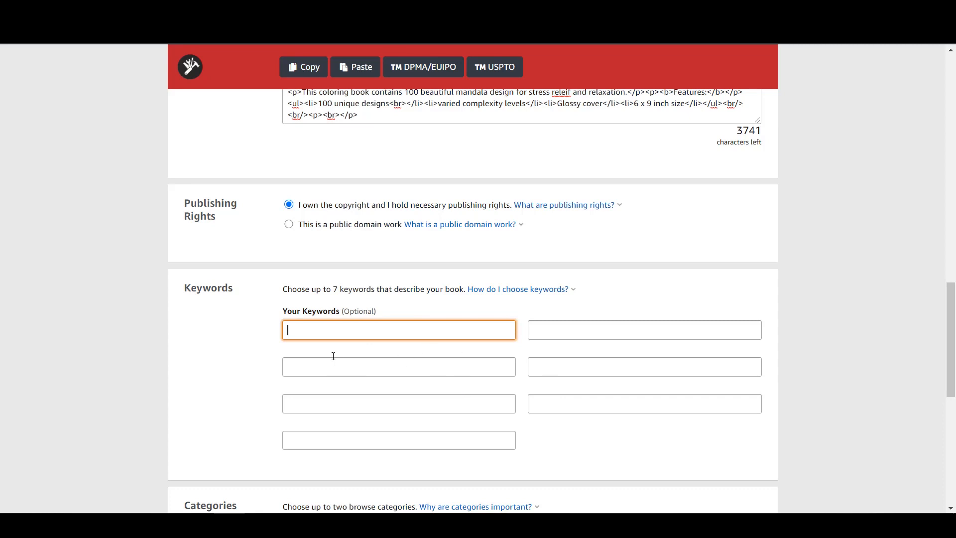
mouse_move(467, 295)
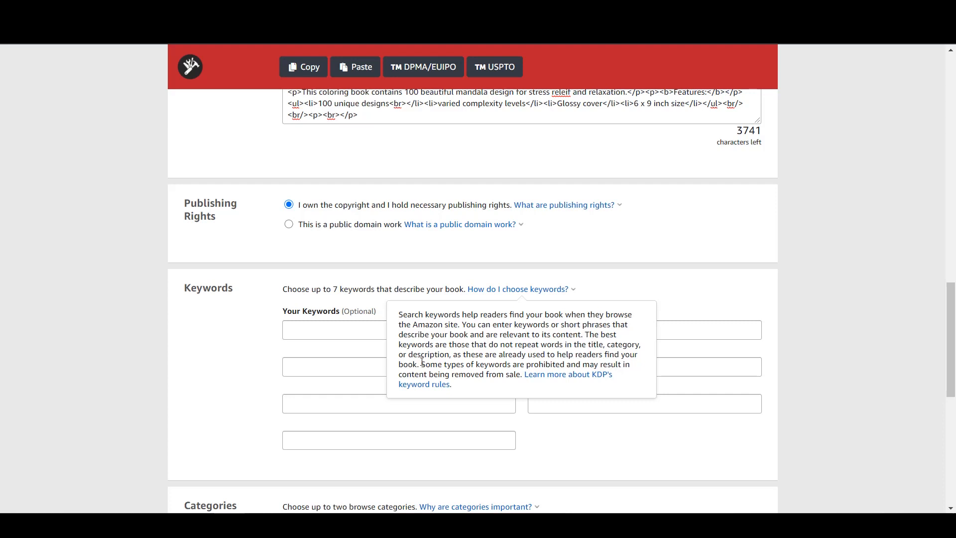
scroll(293, 363, up, 10)
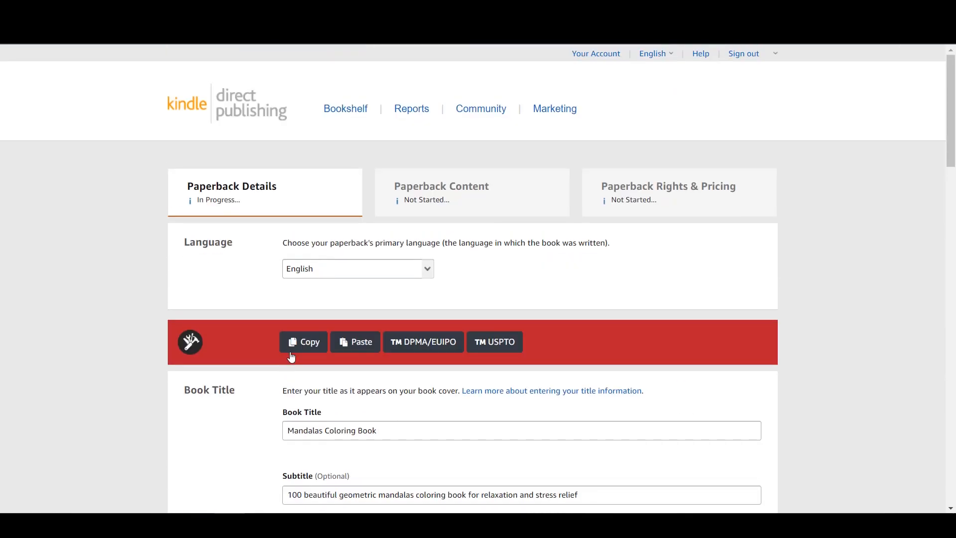
scroll(289, 351, down, 2)
scroll(291, 343, down, 2)
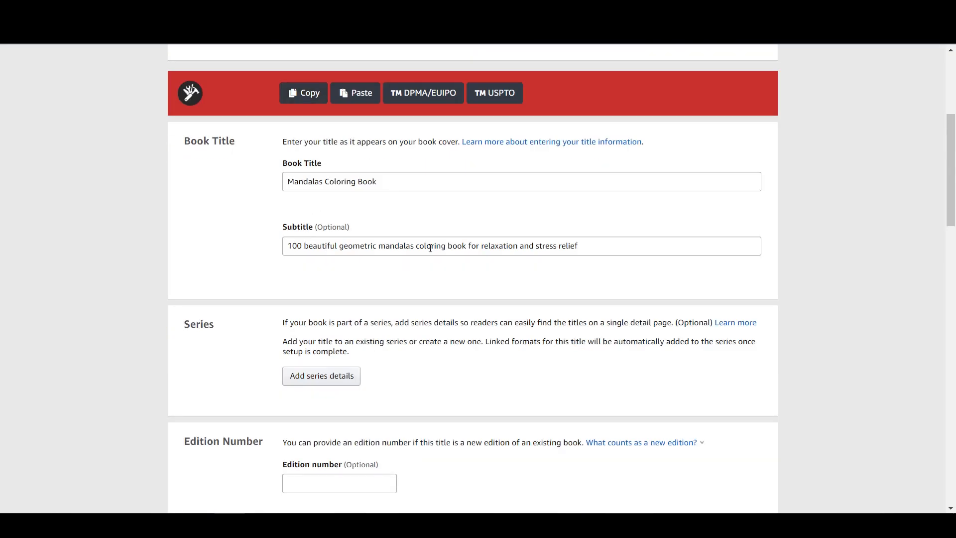
scroll(430, 248, down, 6)
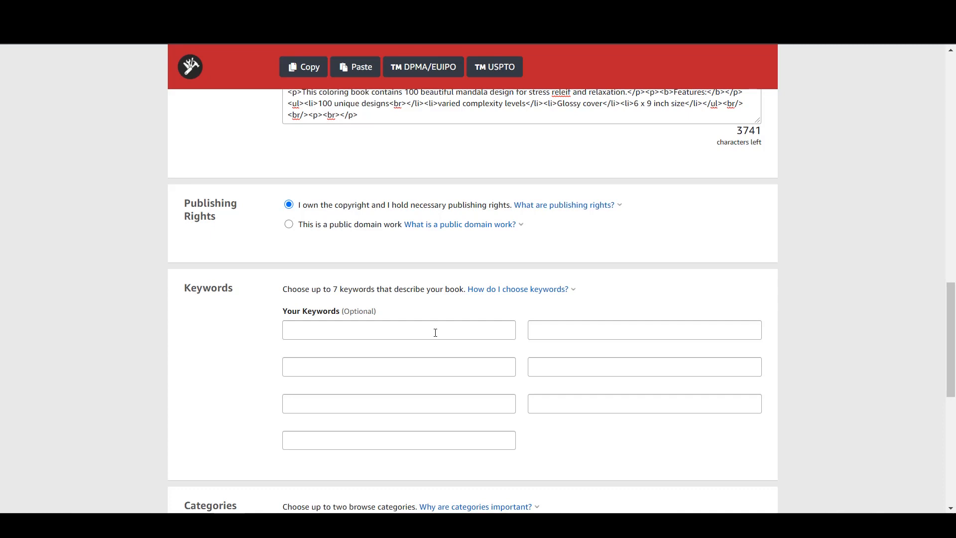
Enter "floral aztec ethnic relax eastern indian" as the first keyword entry and go to the second one.
click(436, 333)
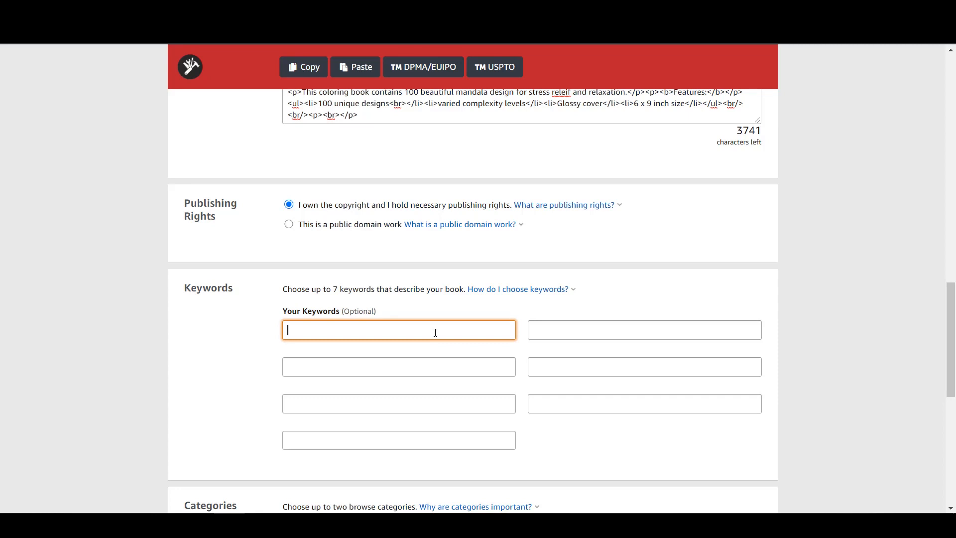
text(floral aztec ethnic relax eastern indian)
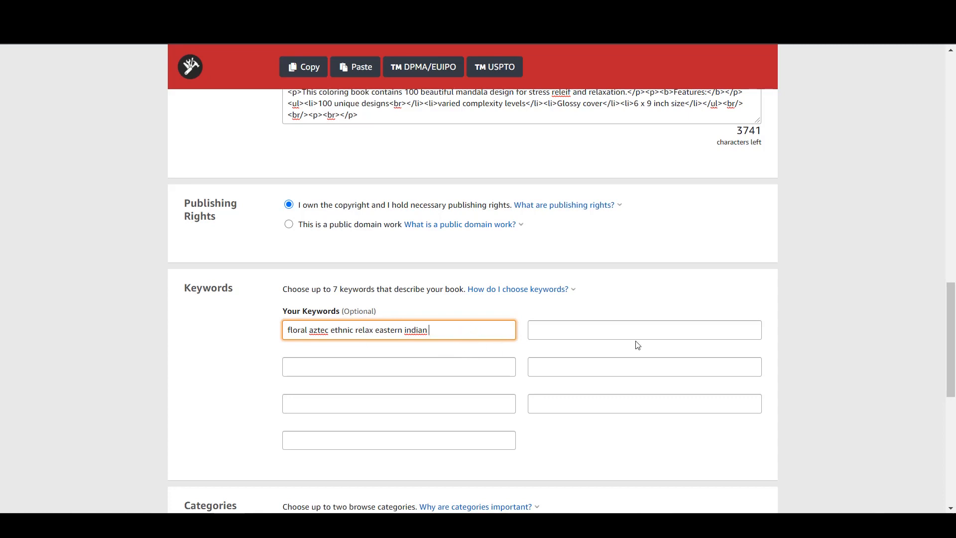
click(646, 320)
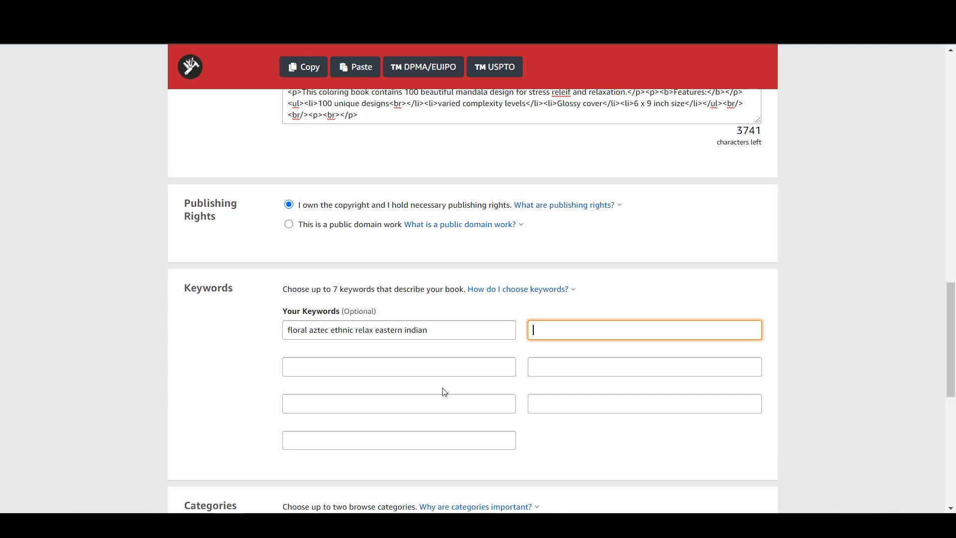
Open the browse category chooser and select Nonfiction > Art > Techniques > Drawing as the first category.
scroll(445, 391, down, 3)
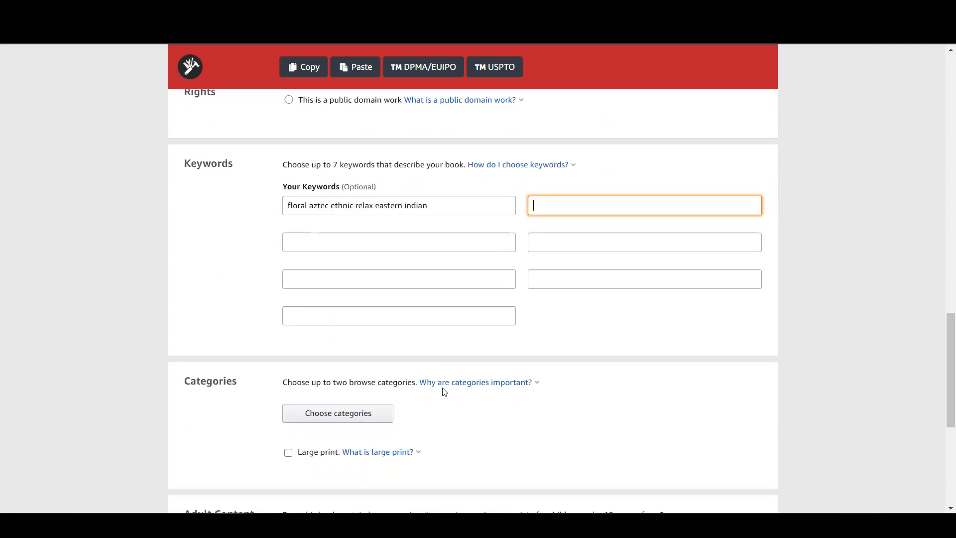
scroll(288, 394, down, 1)
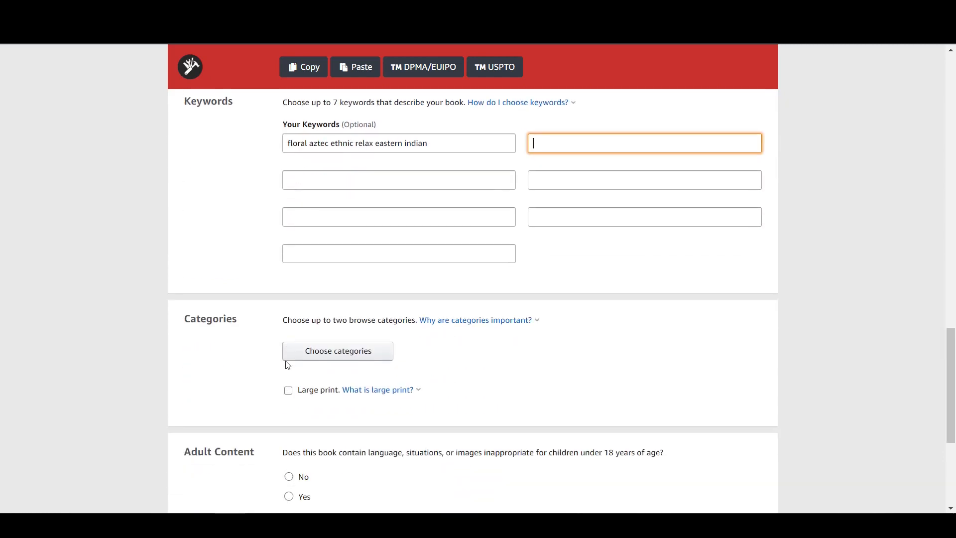
click(326, 353)
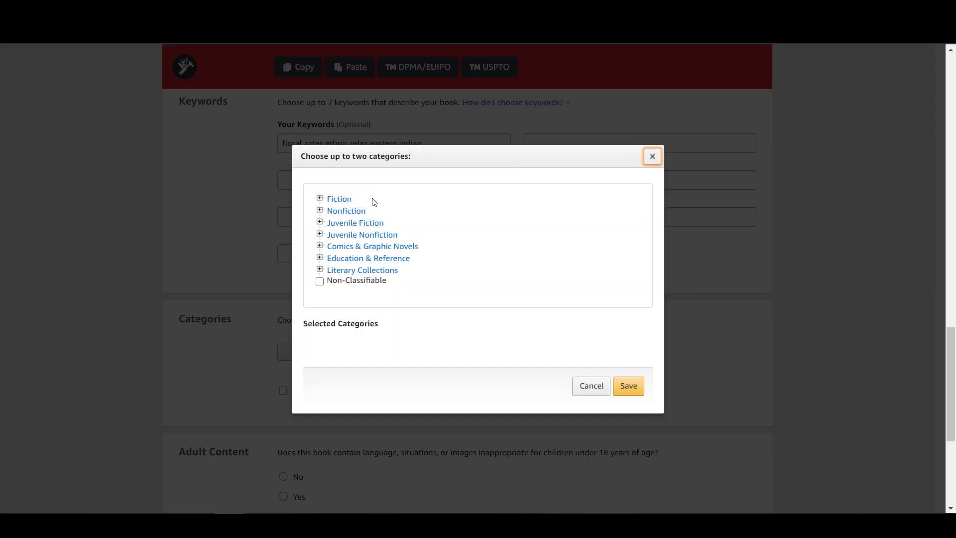
click(320, 212)
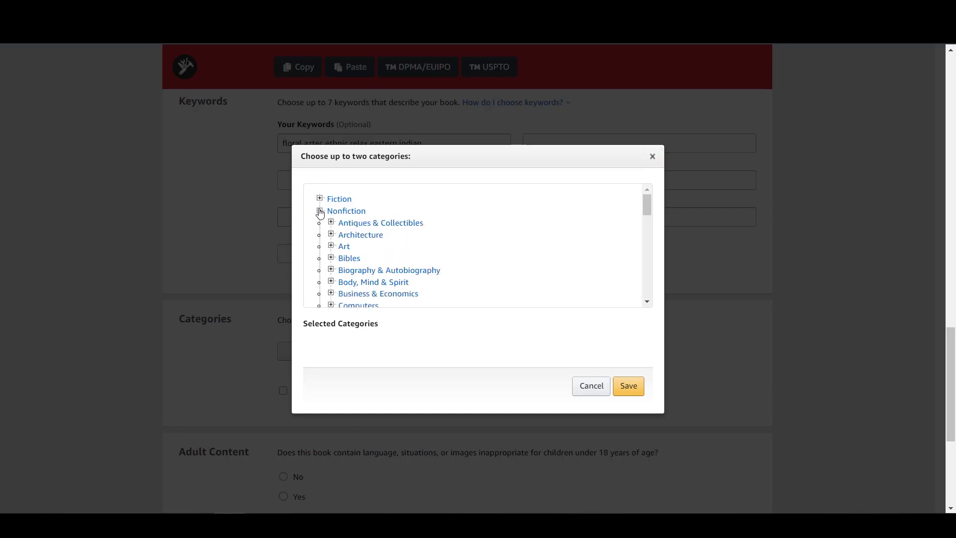
click(332, 246)
scroll(390, 215, down, 2)
scroll(387, 213, up, 1)
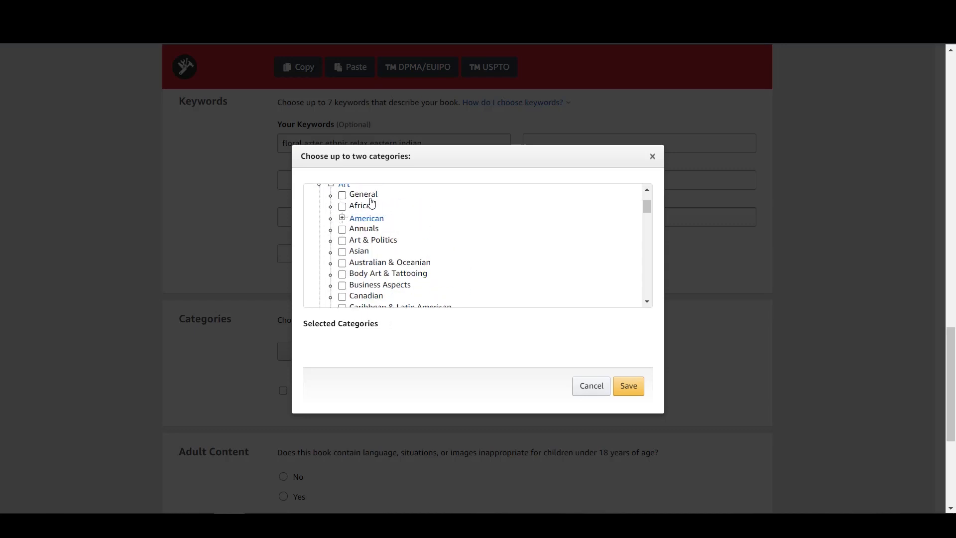
scroll(376, 255, down, 1)
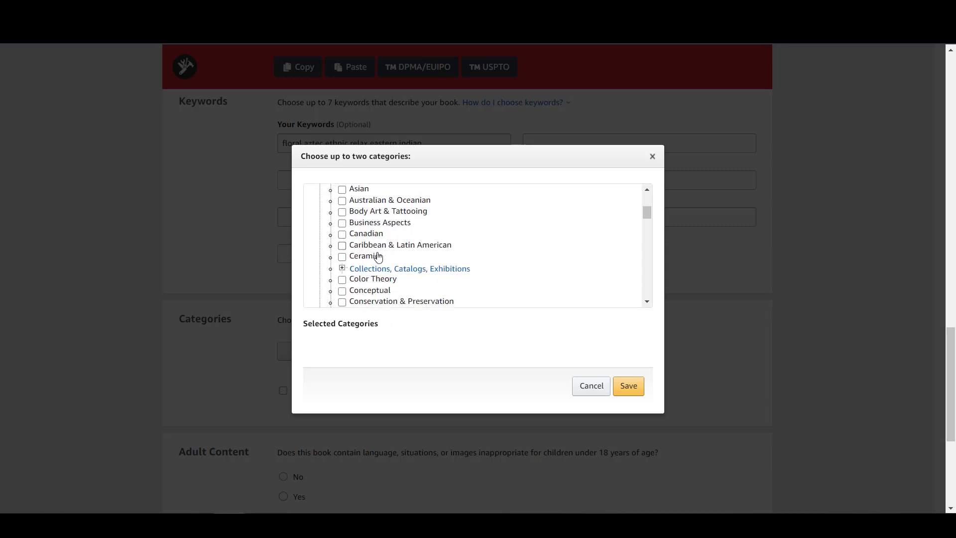
scroll(458, 278, down, 1)
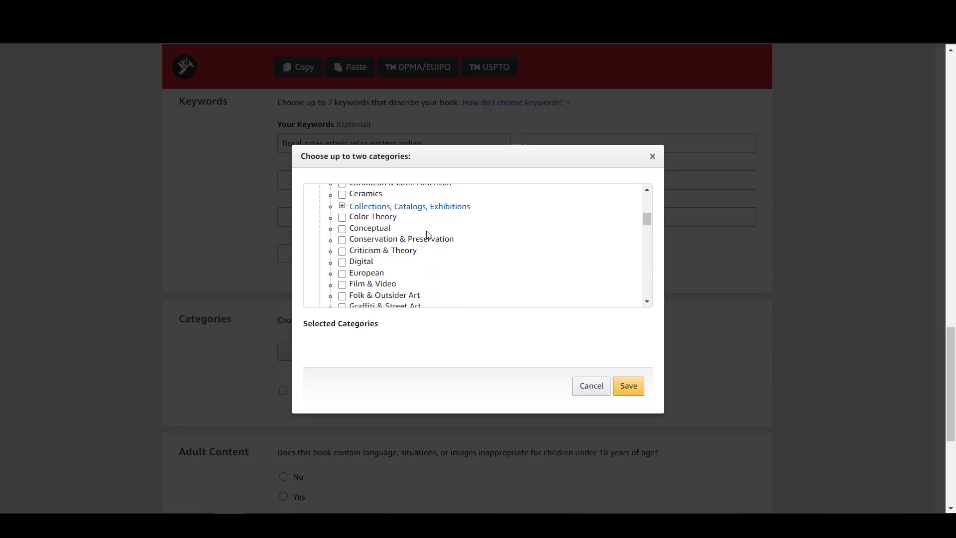
scroll(420, 239, down, 3)
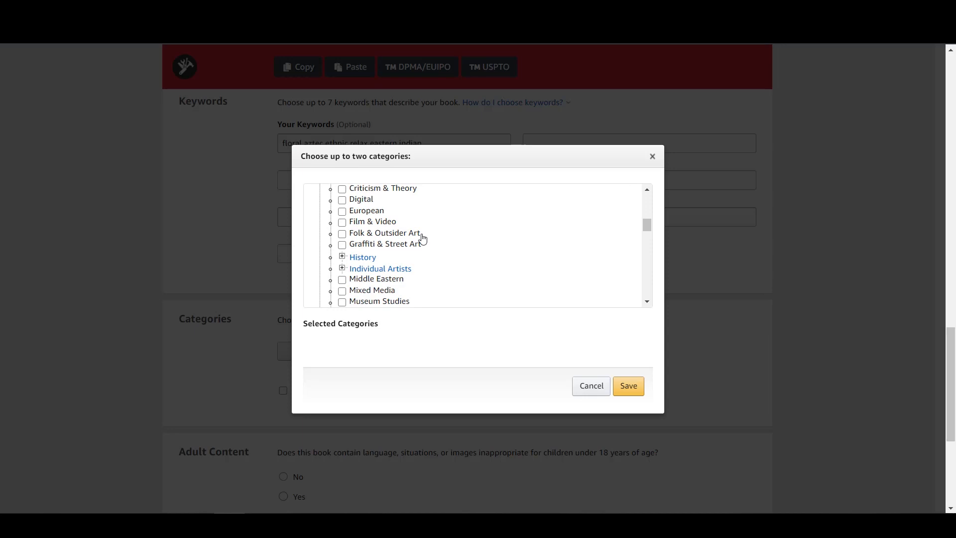
click(353, 244)
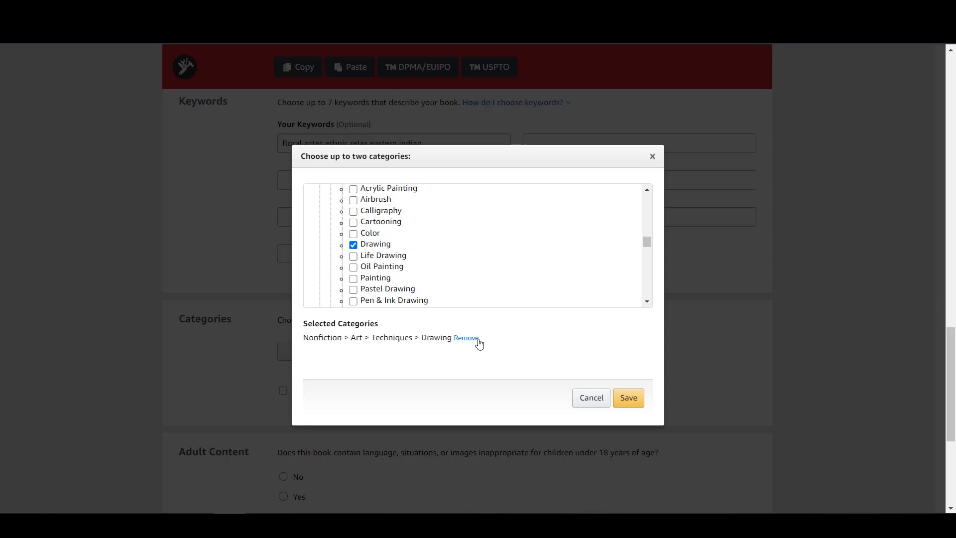
Go back up the category tree and collapse the Art branch under Nonfiction.
scroll(384, 337, up, 3)
scroll(389, 274, up, 8)
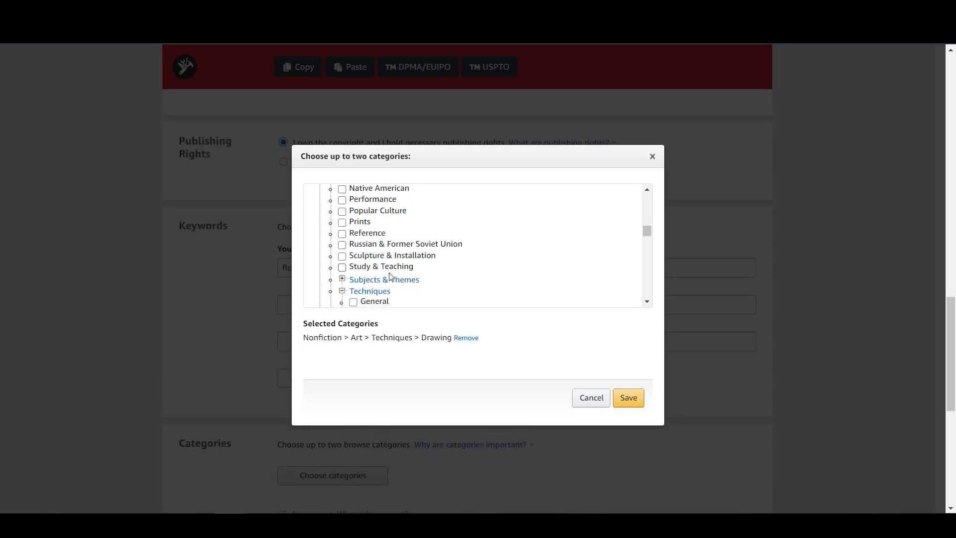
scroll(395, 285, up, 2)
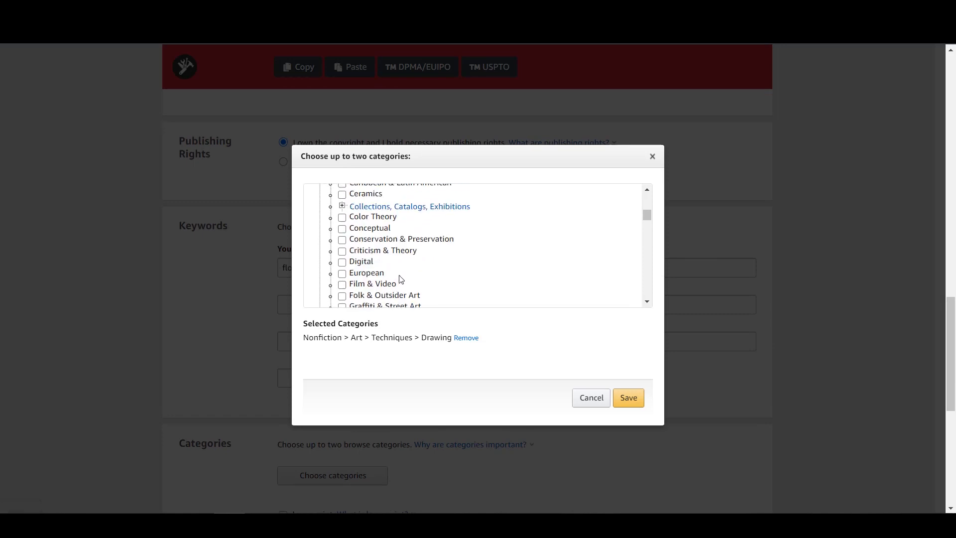
scroll(382, 279, up, 1)
scroll(381, 279, up, 8)
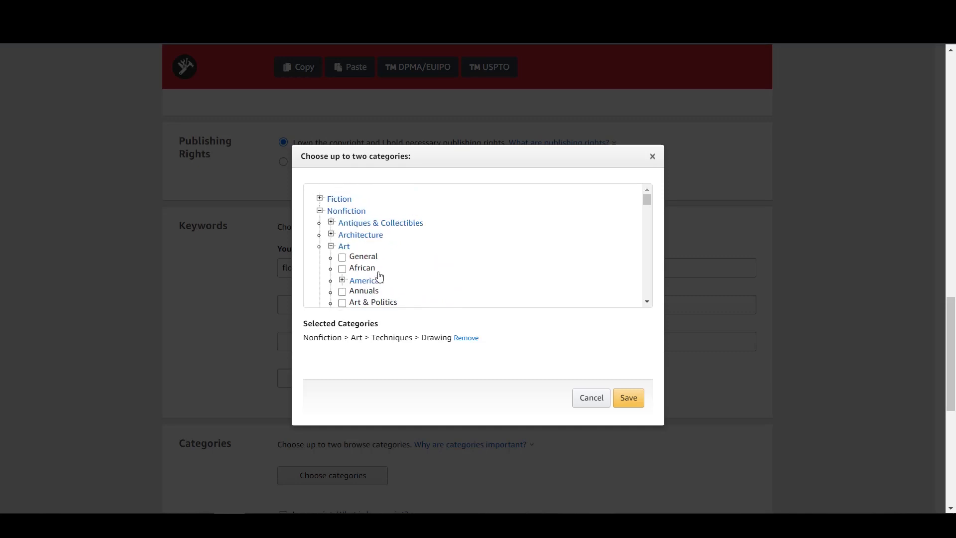
click(330, 246)
Expand Self-Help under Nonfiction and select Creativity as the second browse category.
scroll(360, 263, down, 2)
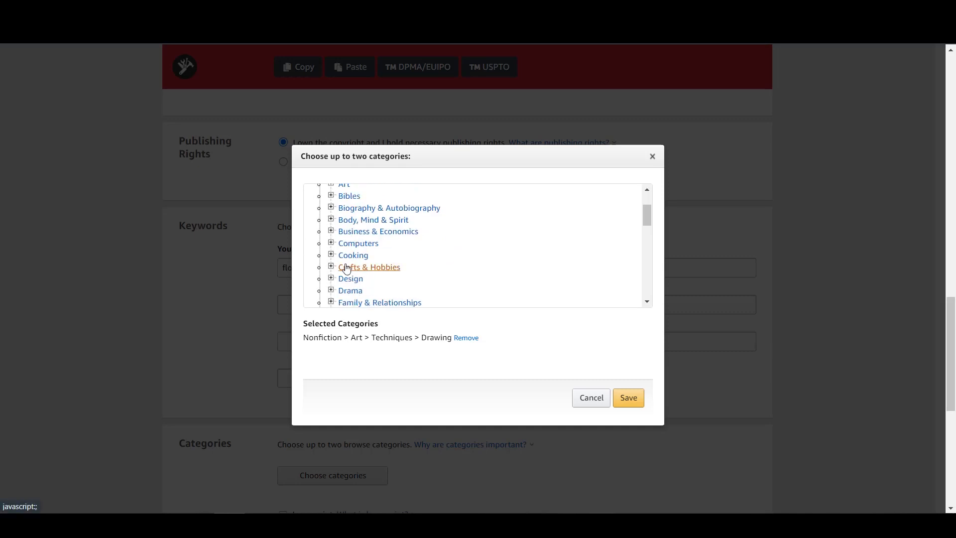
scroll(343, 268, down, 2)
scroll(342, 269, down, 2)
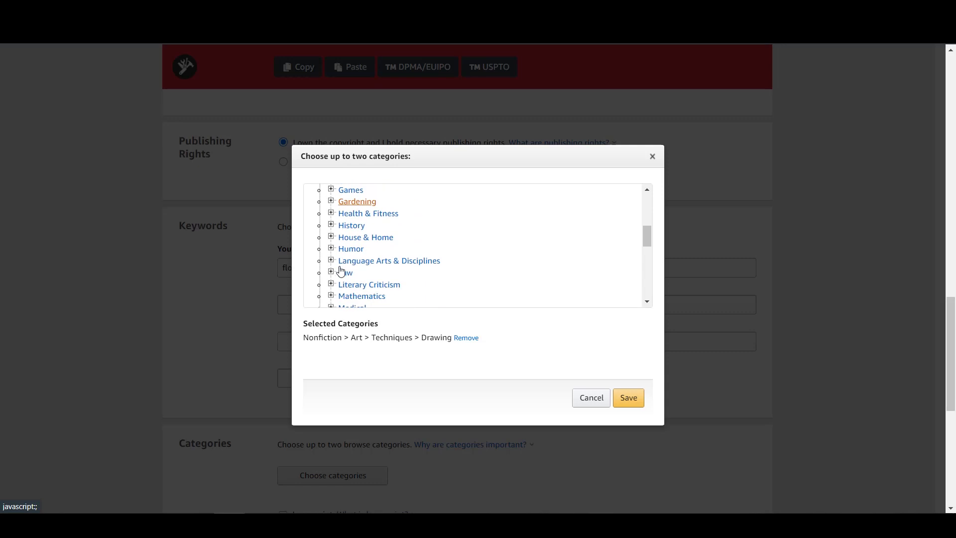
scroll(338, 254, down, 2)
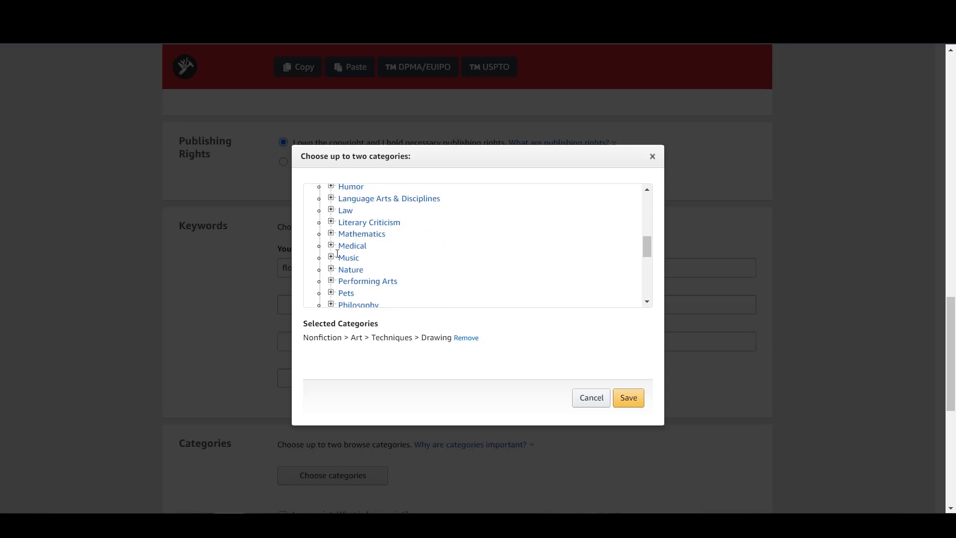
scroll(342, 262, down, 1)
scroll(342, 261, down, 3)
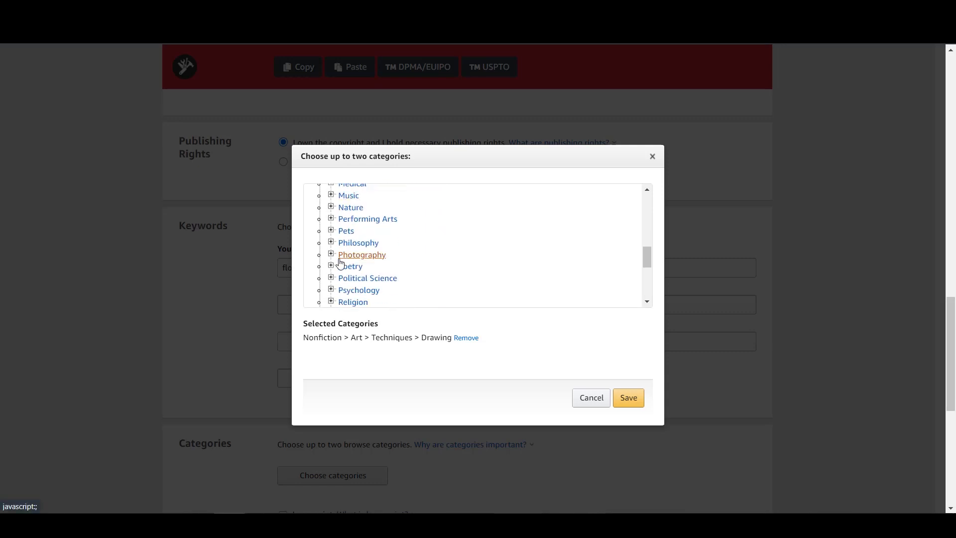
click(331, 263)
scroll(341, 269, down, 2)
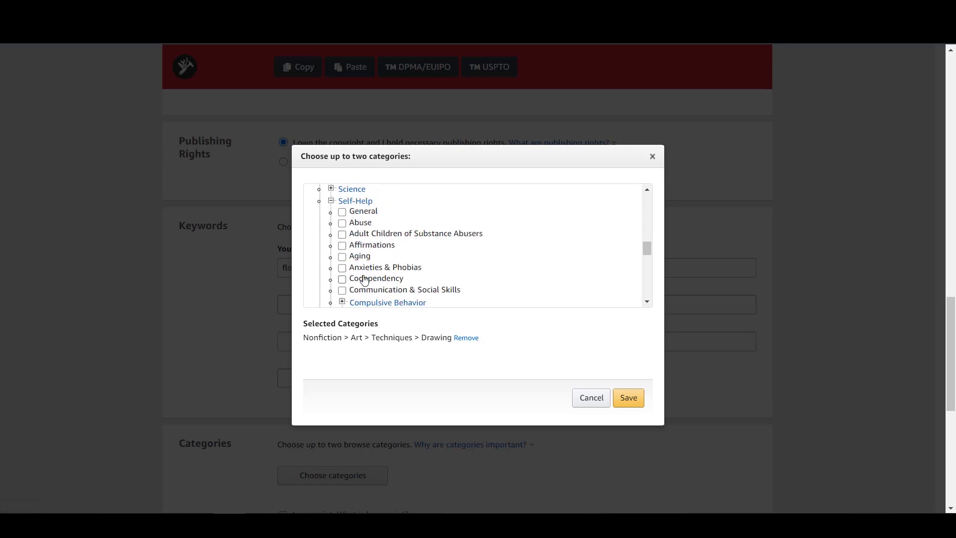
scroll(433, 271, down, 2)
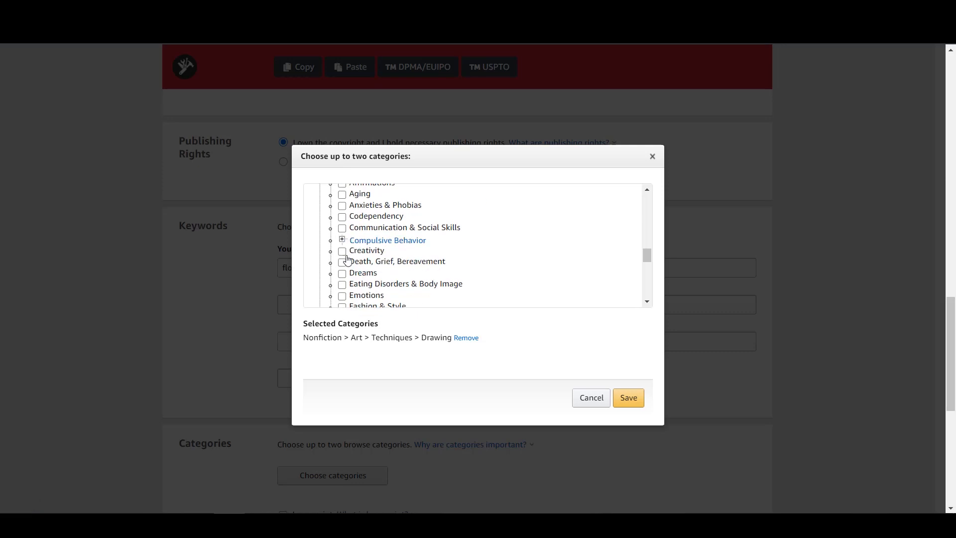
click(343, 252)
Look through the remaining Self-Help subcategories and save the two selected categories.
scroll(373, 271, down, 1)
scroll(372, 272, down, 2)
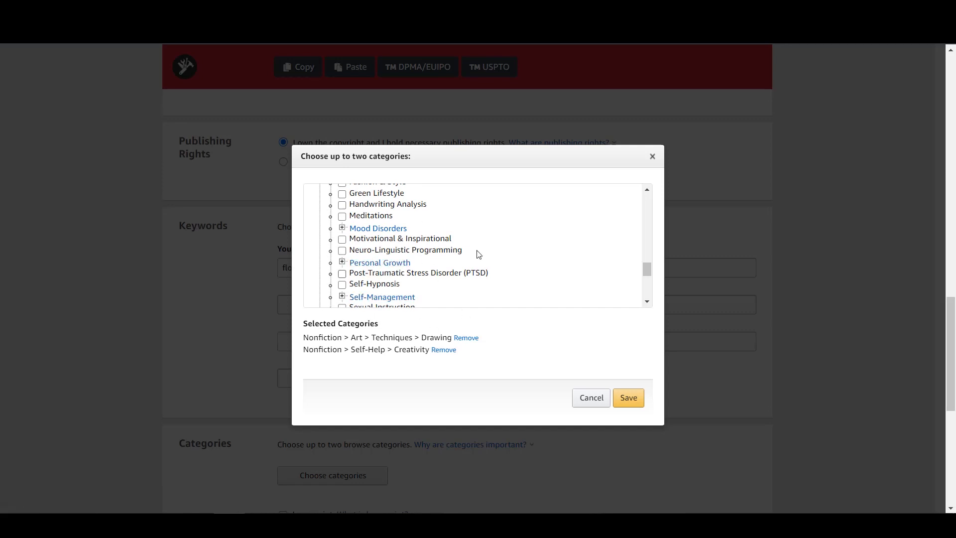
scroll(399, 229, up, 2)
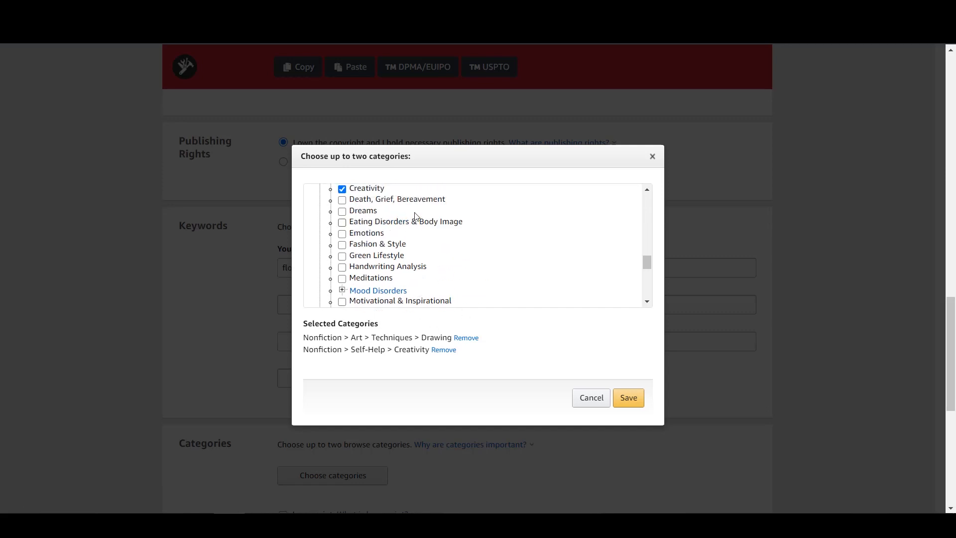
click(631, 397)
Answer No to the adult content question, recheck the keywords, then save the paperback details and continue to the content page.
scroll(491, 324, down, 6)
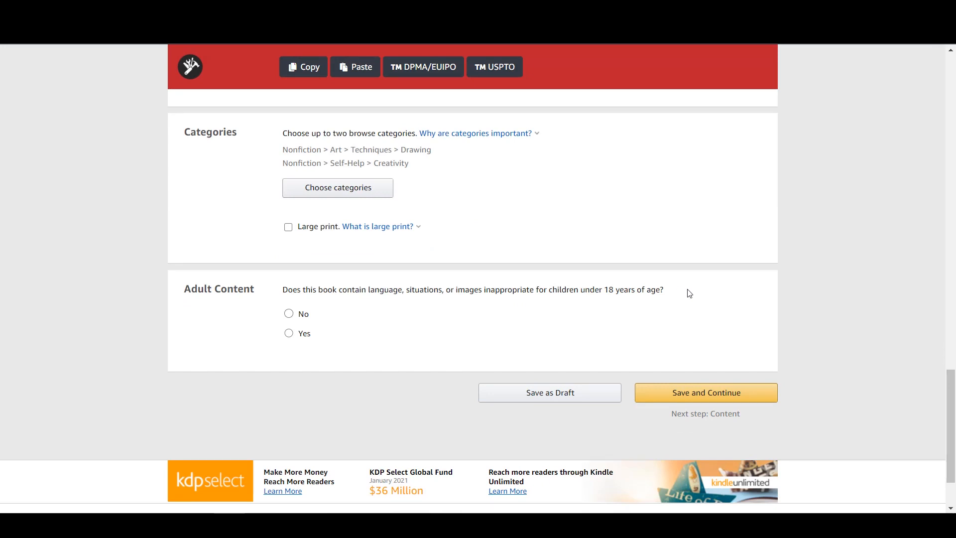
click(289, 313)
scroll(710, 395, up, 6)
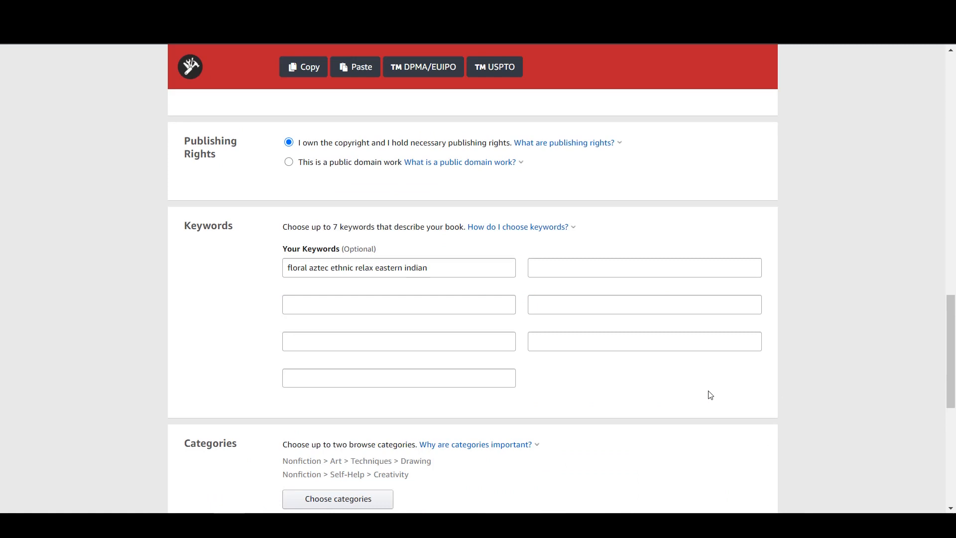
scroll(710, 394, down, 6)
click(742, 338)
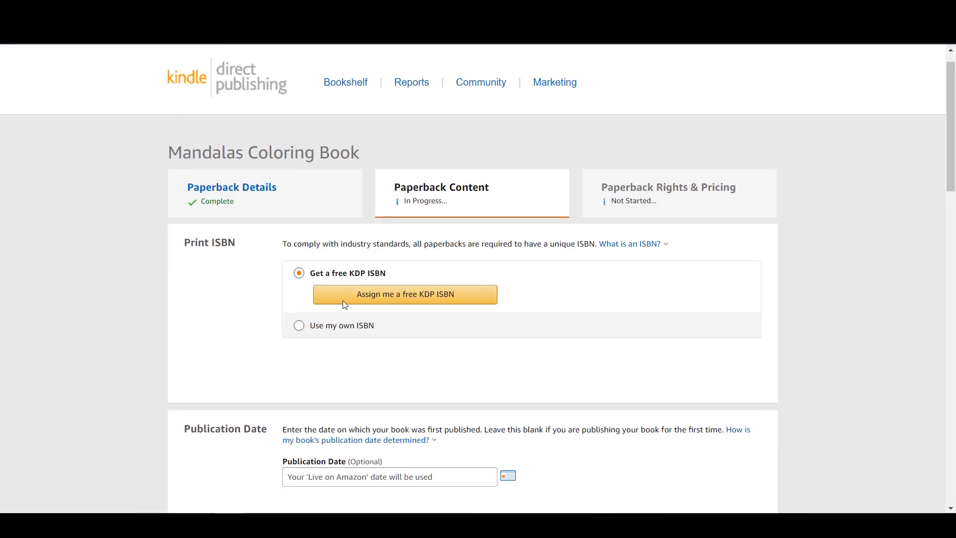
Request a free KDP ISBN for the paperback and confirm its assignment.
scroll(333, 312, down, 1)
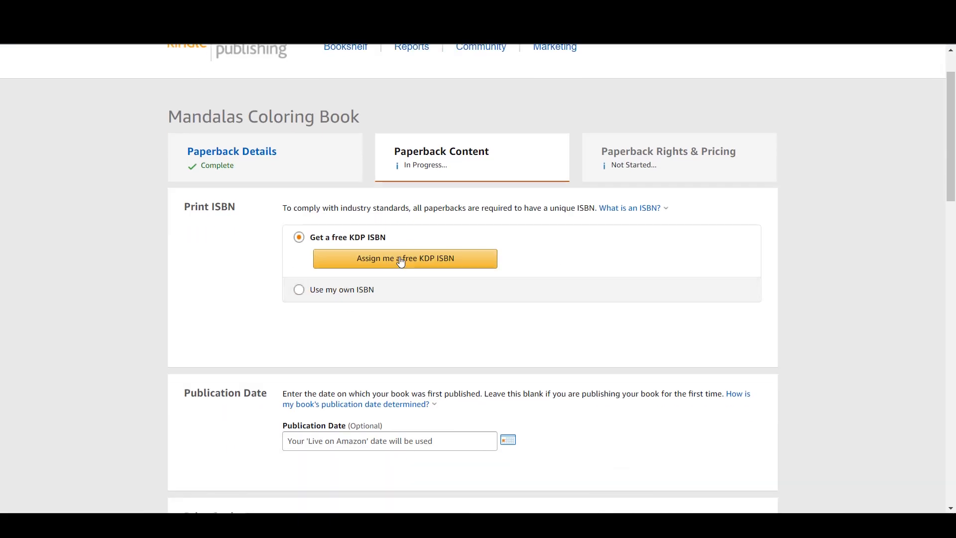
click(361, 264)
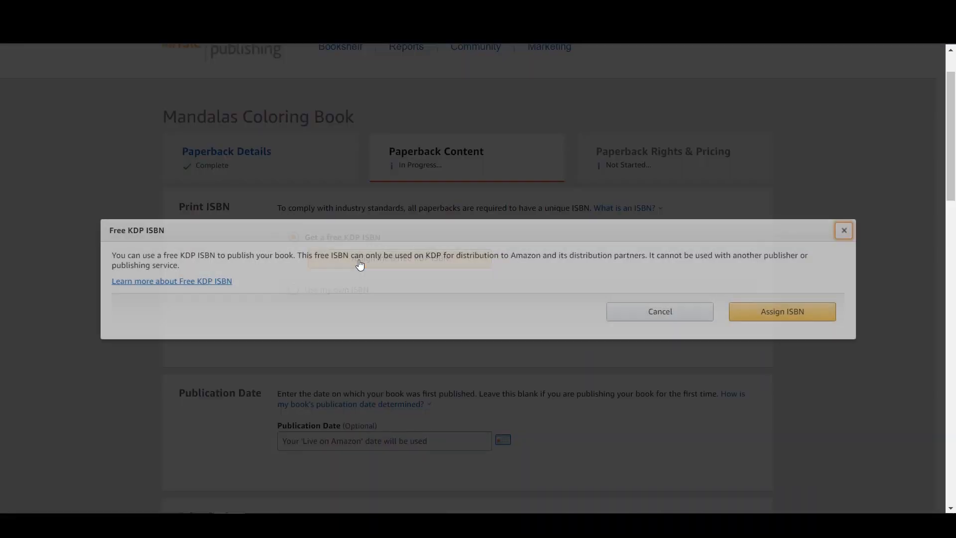
click(783, 311)
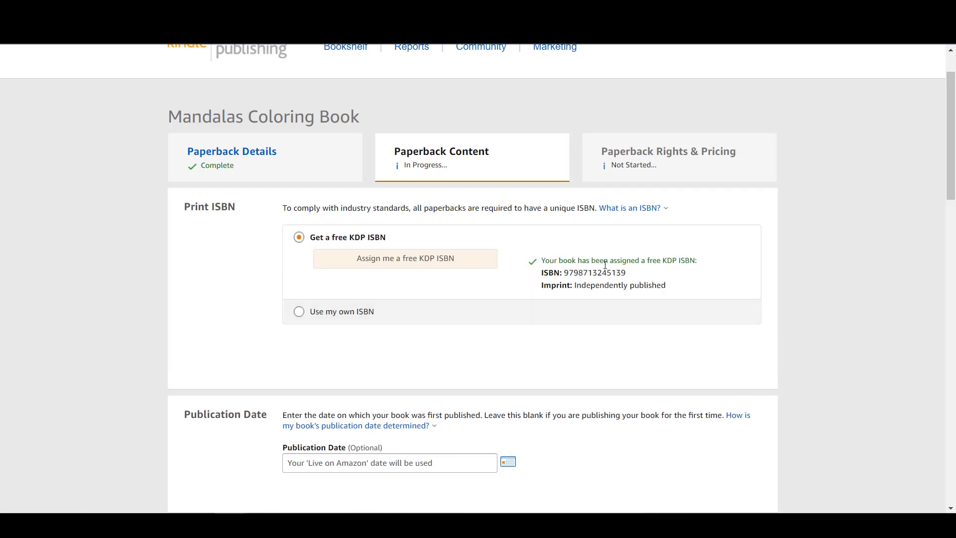
Review the print options and the bleed settings explanation, and set the paperback cover finish to Glossy.
scroll(613, 267, down, 5)
scroll(428, 290, down, 2)
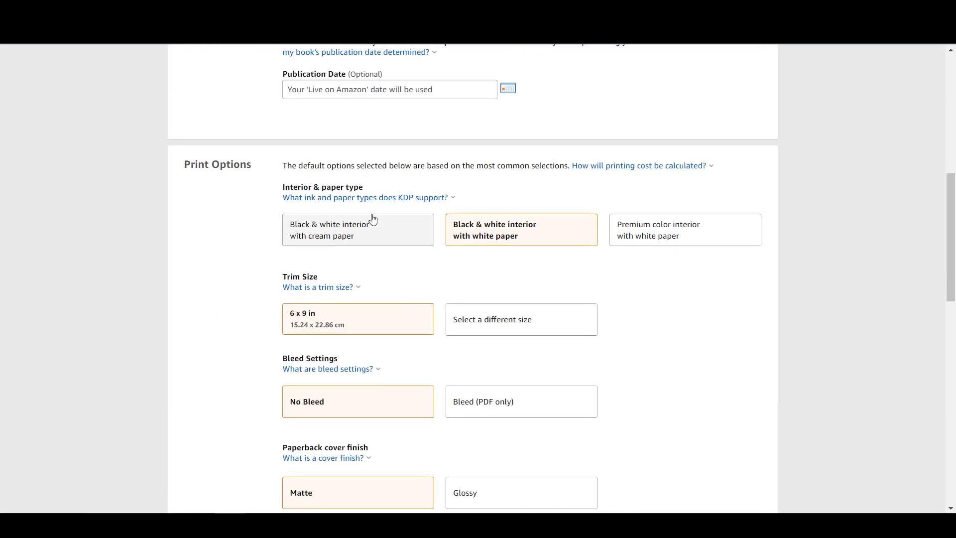
scroll(376, 261, down, 1)
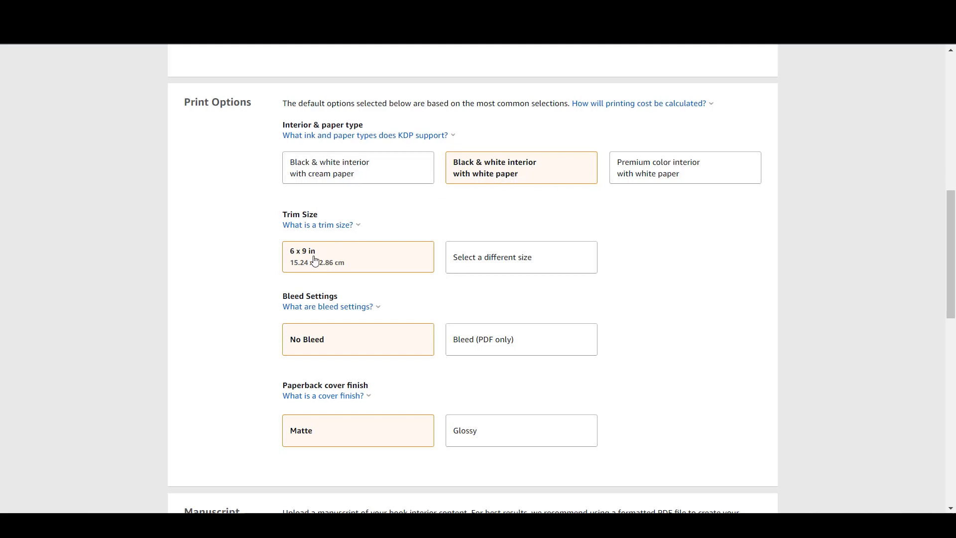
click(319, 307)
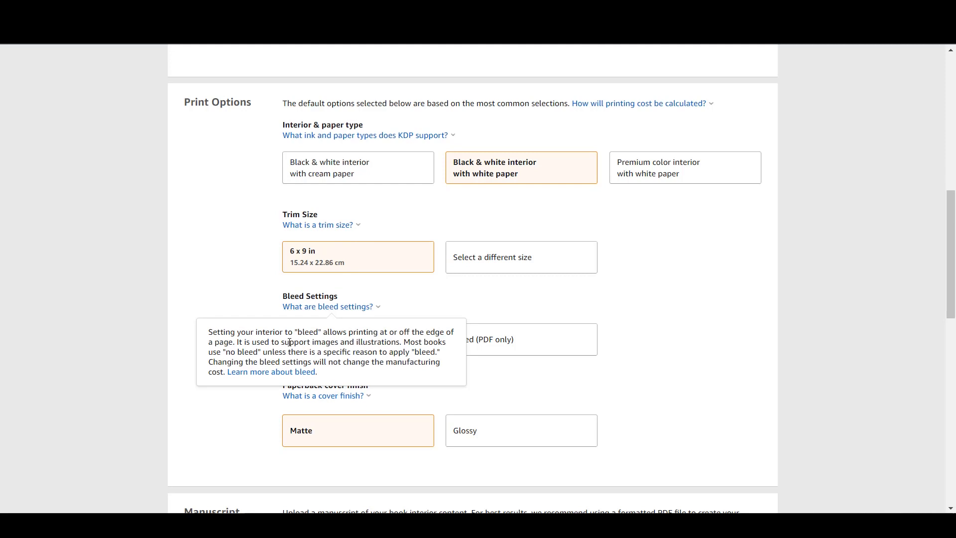
scroll(397, 367, down, 1)
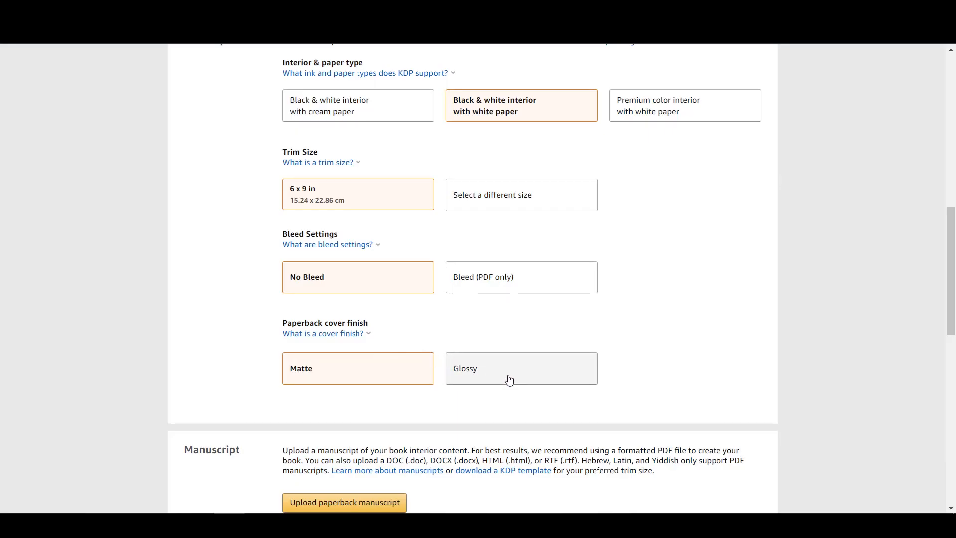
click(509, 378)
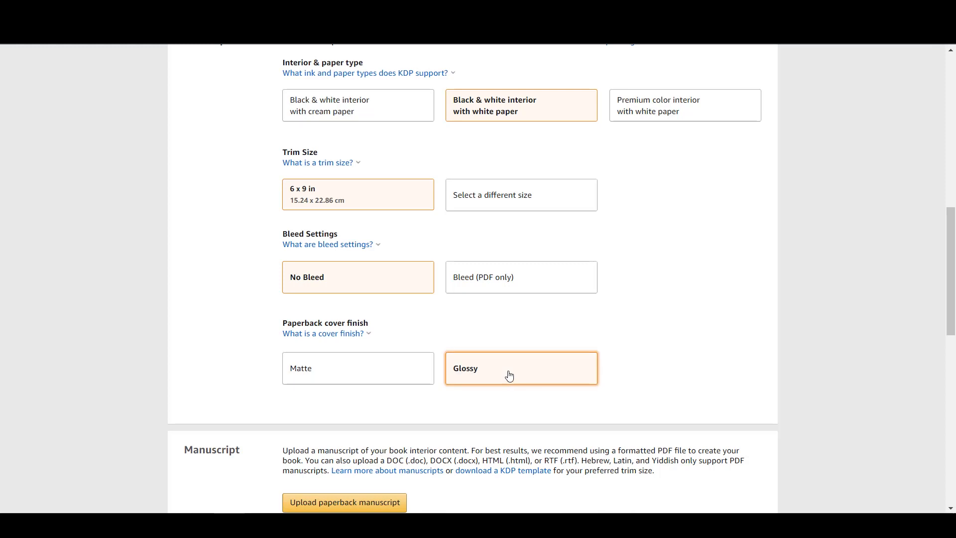
Upload Interior.pdf as the paperback manuscript and go on to the book cover options.
scroll(493, 349, down, 3)
scroll(431, 316, down, 1)
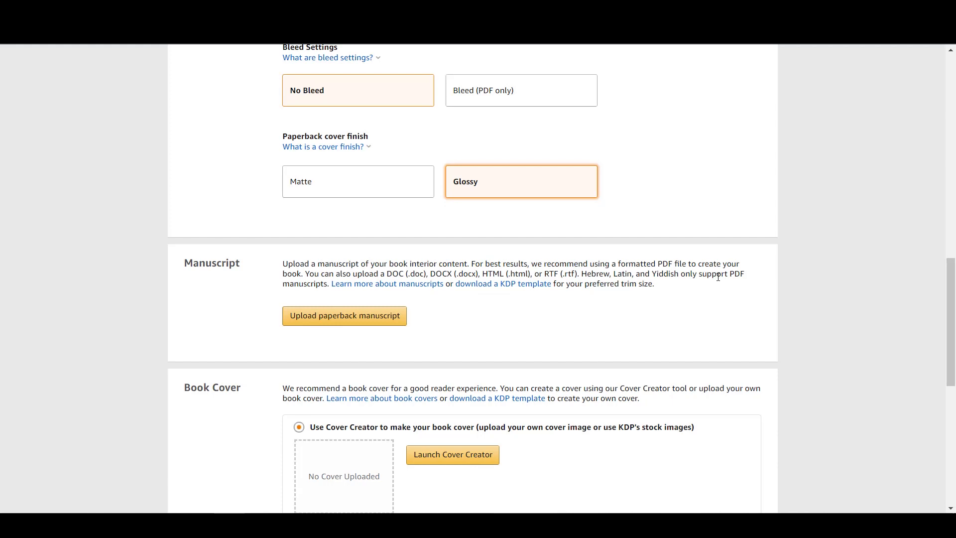
click(387, 315)
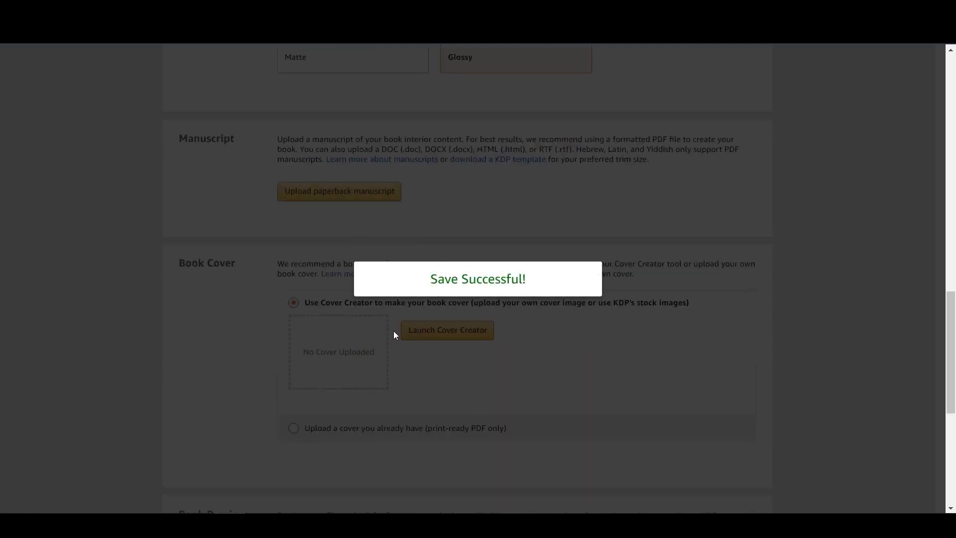
scroll(396, 336, down, 4)
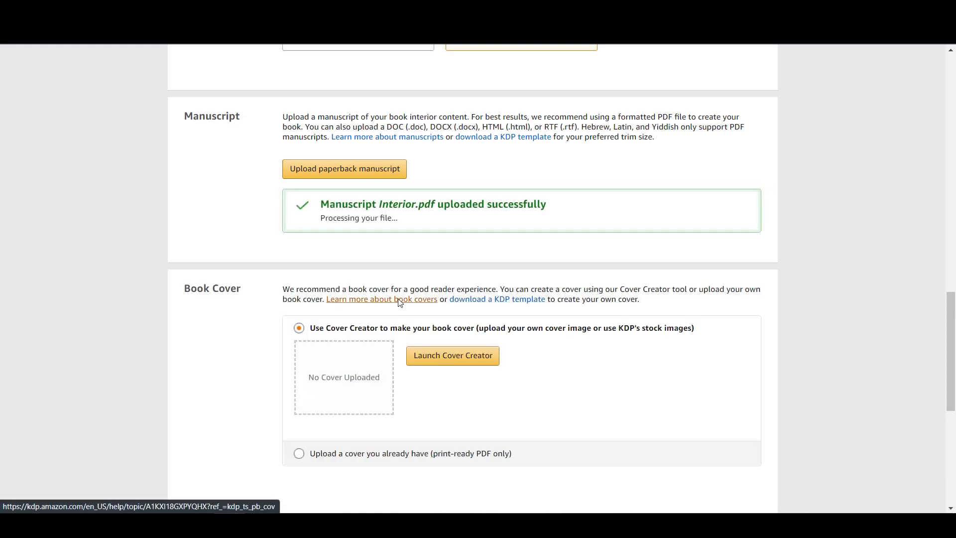
scroll(380, 332, down, 1)
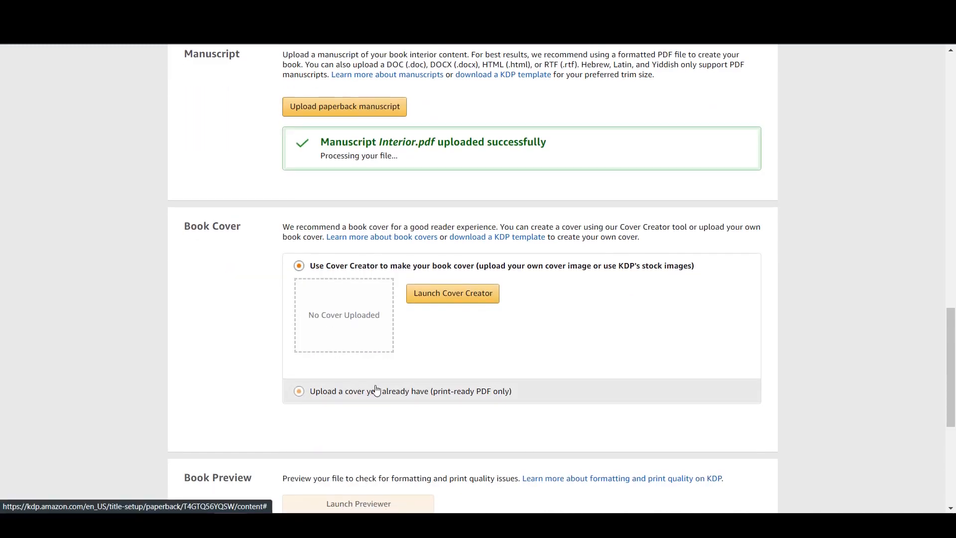
Choose the option to upload an existing print-ready PDF cover and upload the cover file.
click(299, 393)
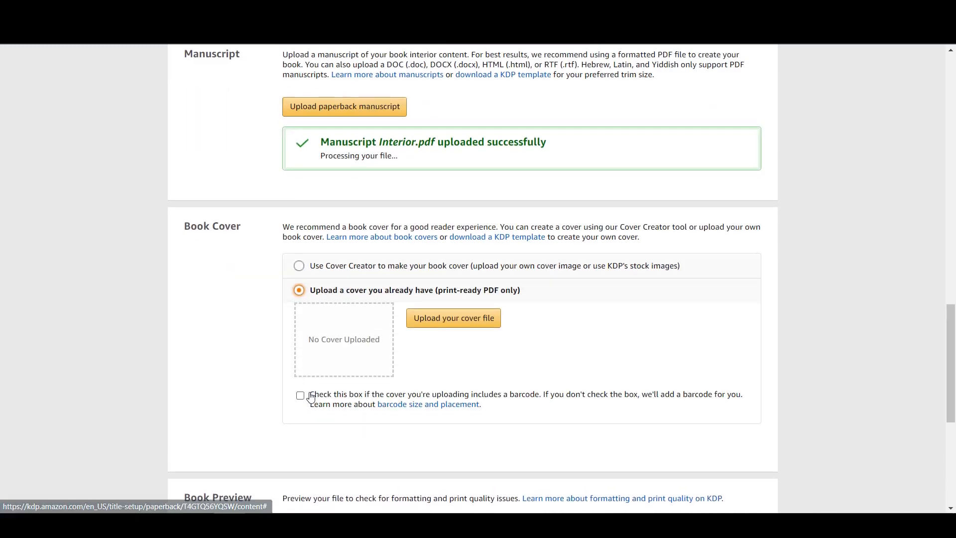
click(451, 323)
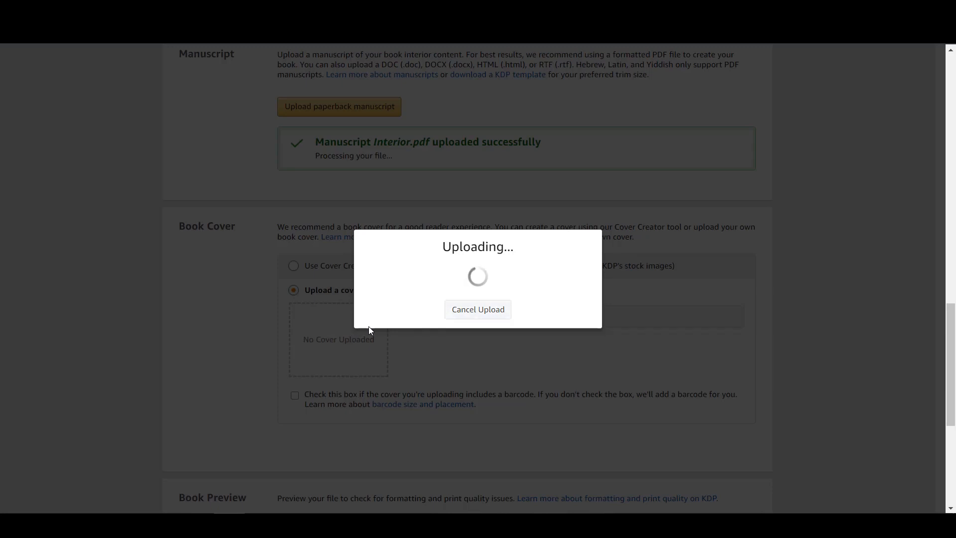
scroll(354, 332, down, 3)
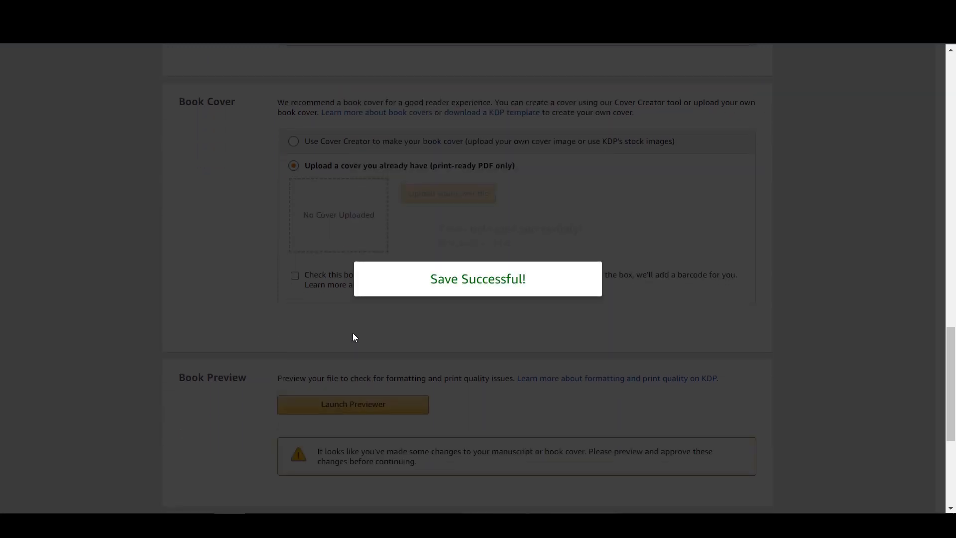
scroll(353, 333, up, 2)
scroll(352, 333, down, 4)
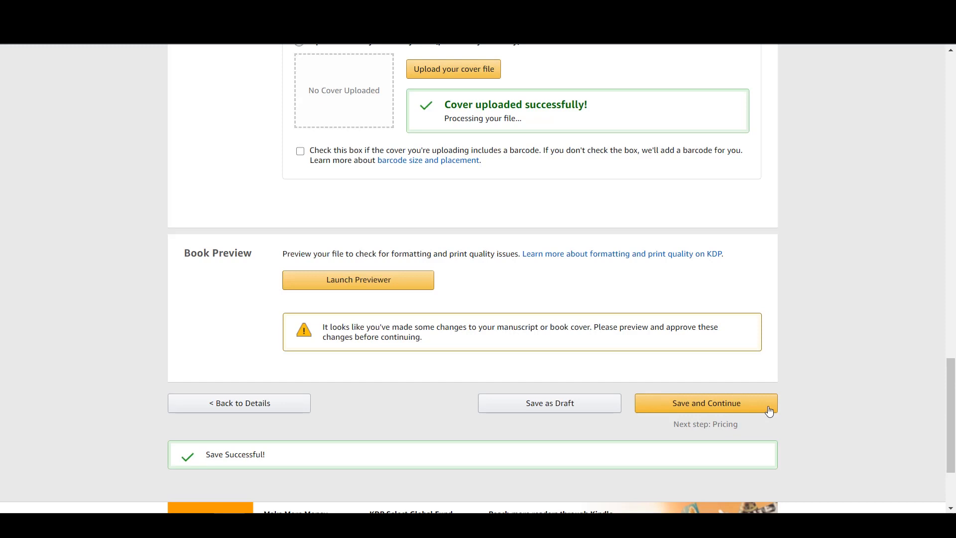
Launch the print previewer, check the cover and pages 1 to 5, and approve the book proof.
click(367, 280)
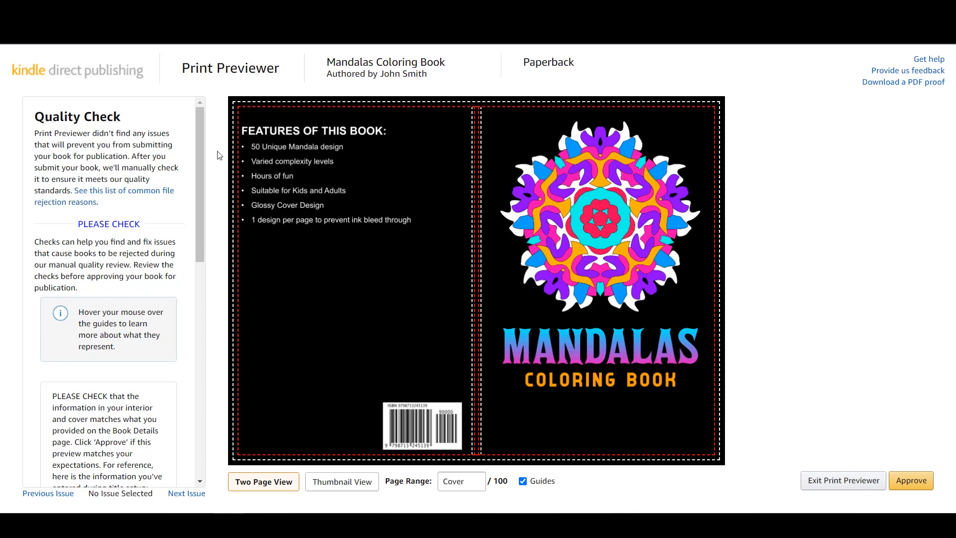
scroll(102, 318, down, 2)
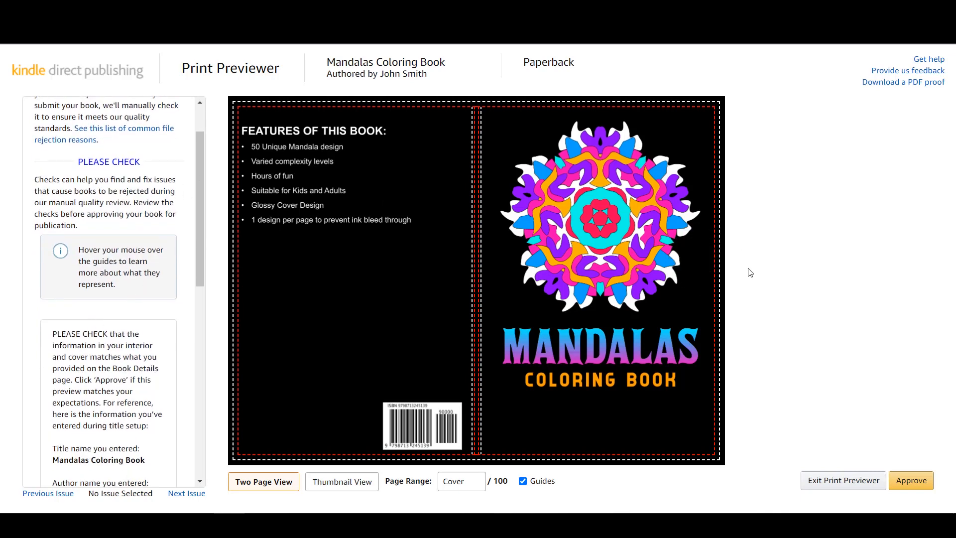
click(720, 262)
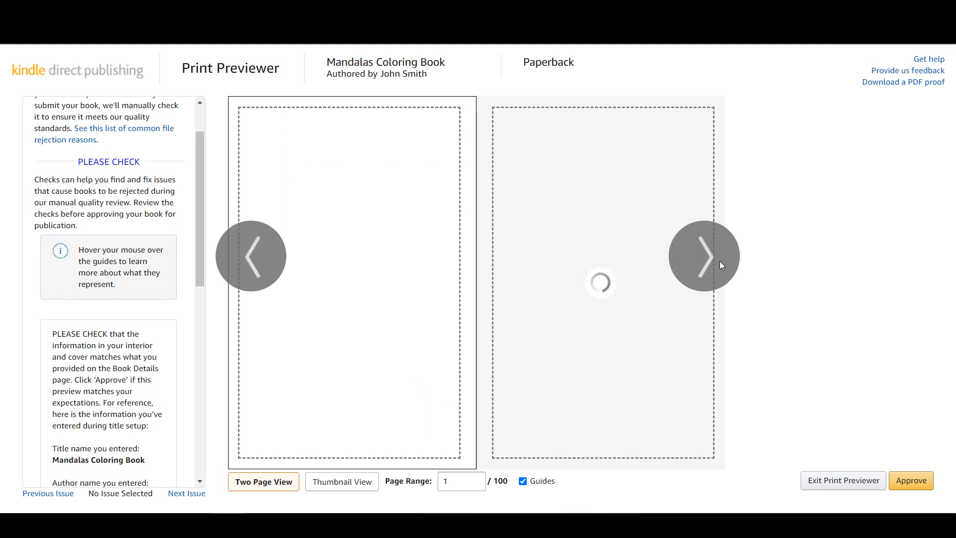
click(718, 261)
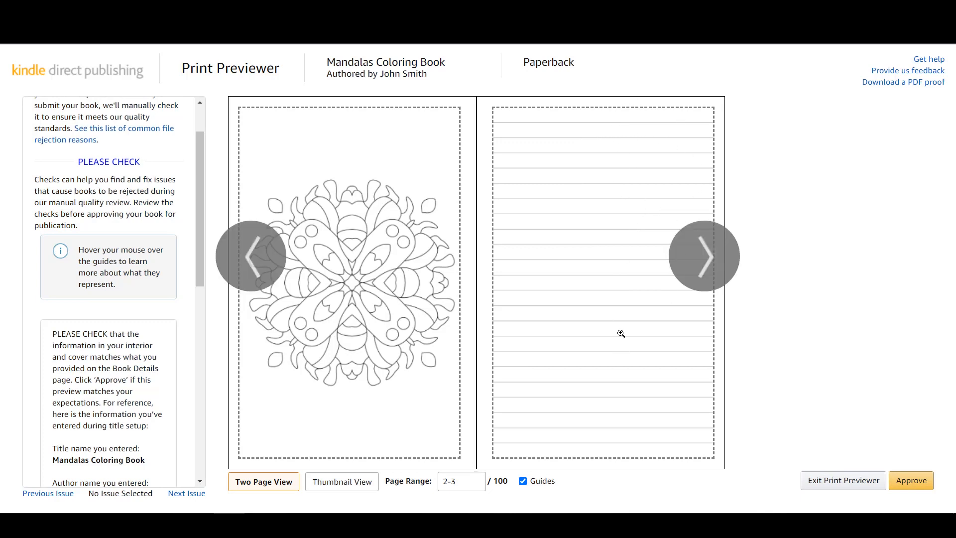
click(706, 251)
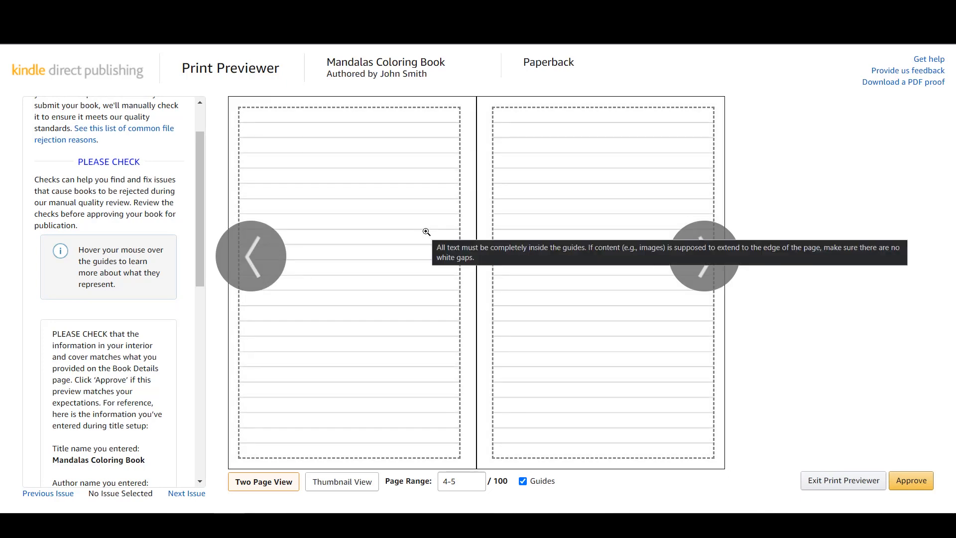
click(261, 260)
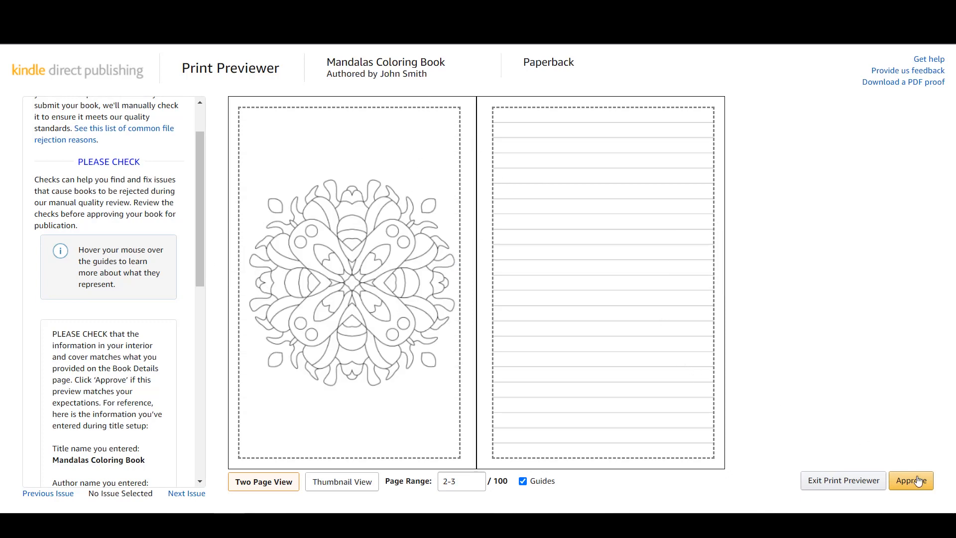
mouse_move(529, 240)
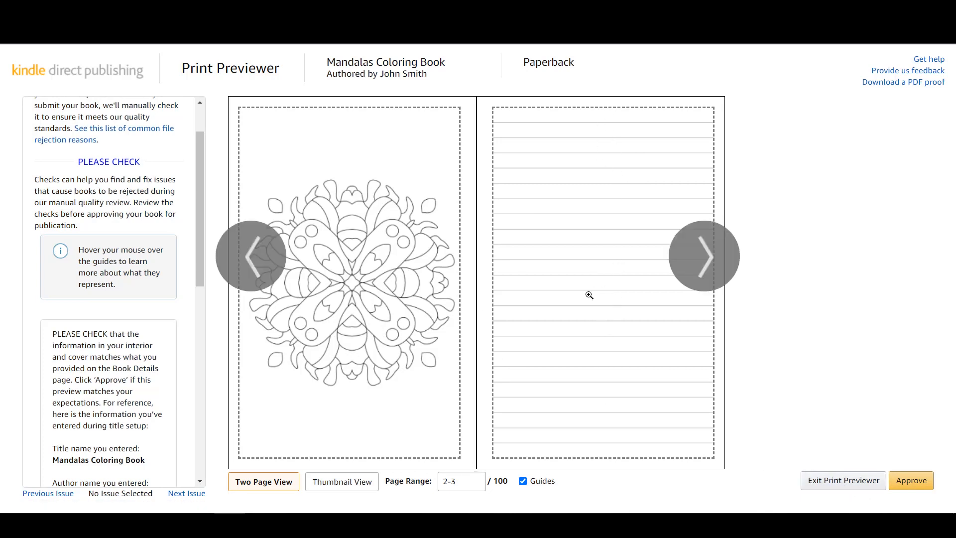
click(923, 482)
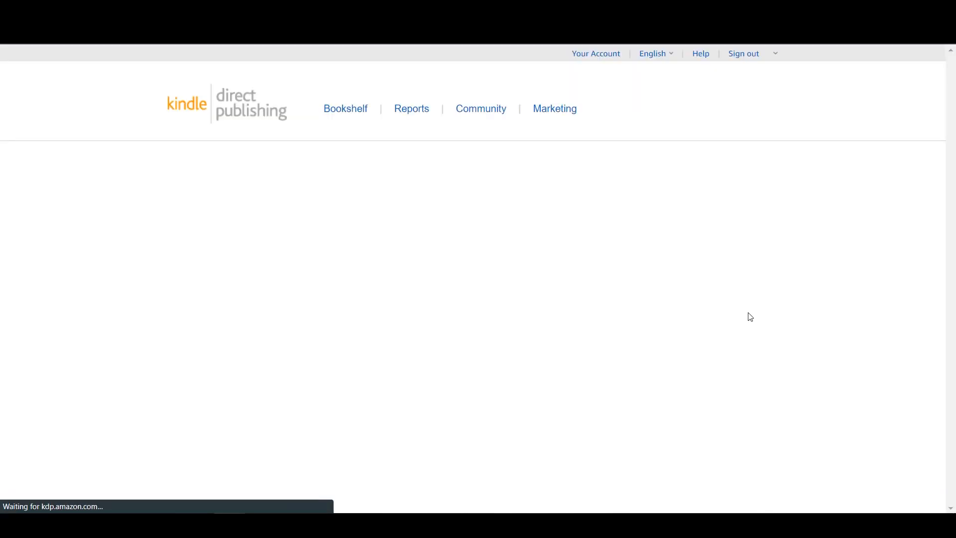
Review the printing summary, then save the paperback content and continue to the pricing page.
scroll(696, 296, down, 20)
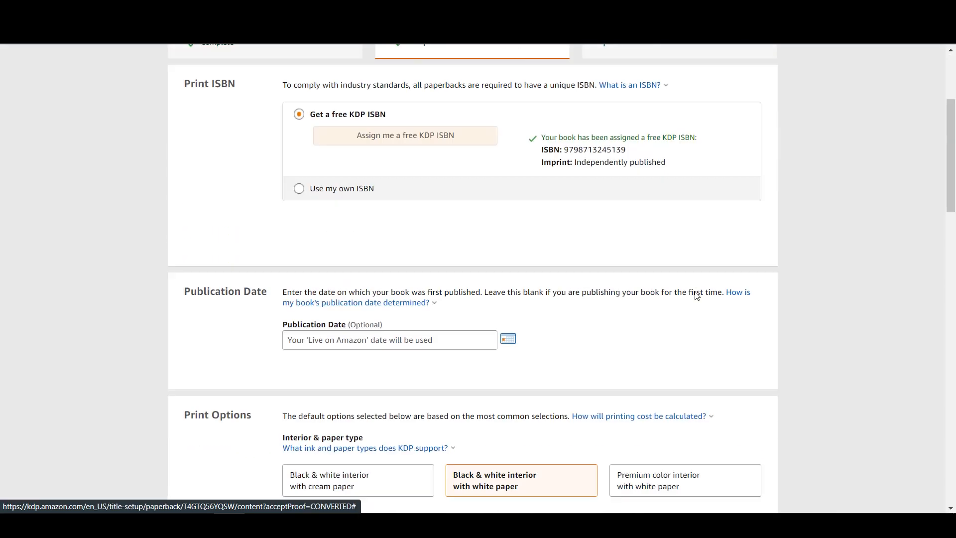
scroll(692, 293, down, 5)
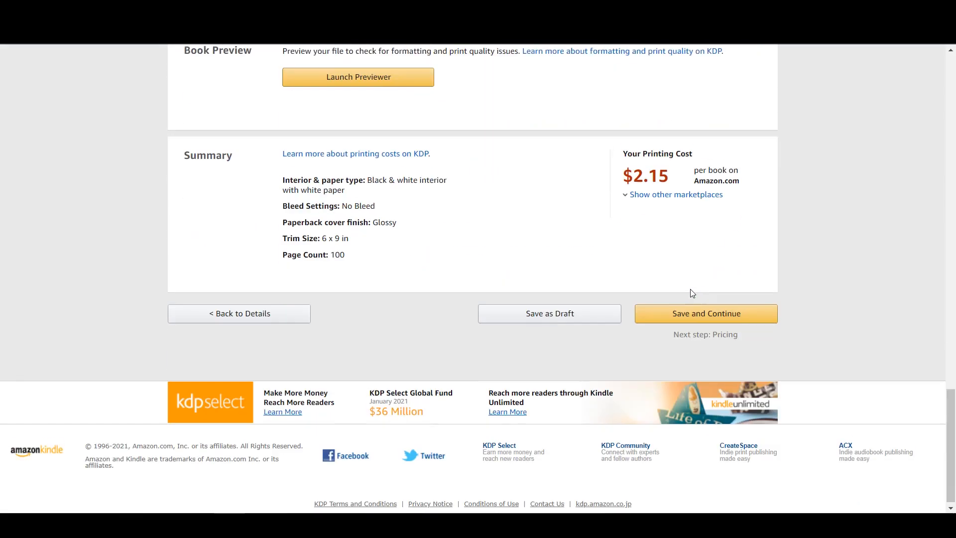
click(690, 307)
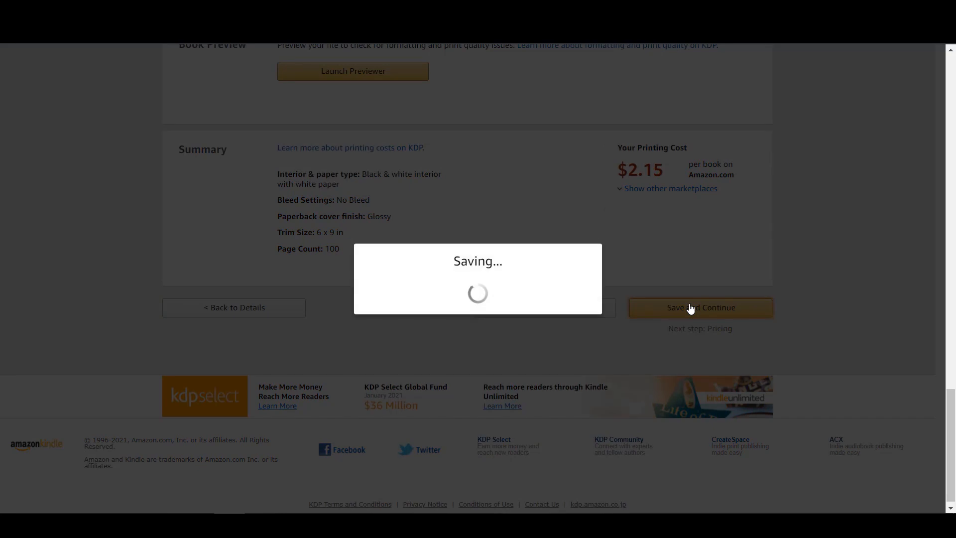
Check the worldwide rights explanation, keep all territories selected, and set the Amazon.com list price to 6.99 USD.
scroll(302, 270, down, 2)
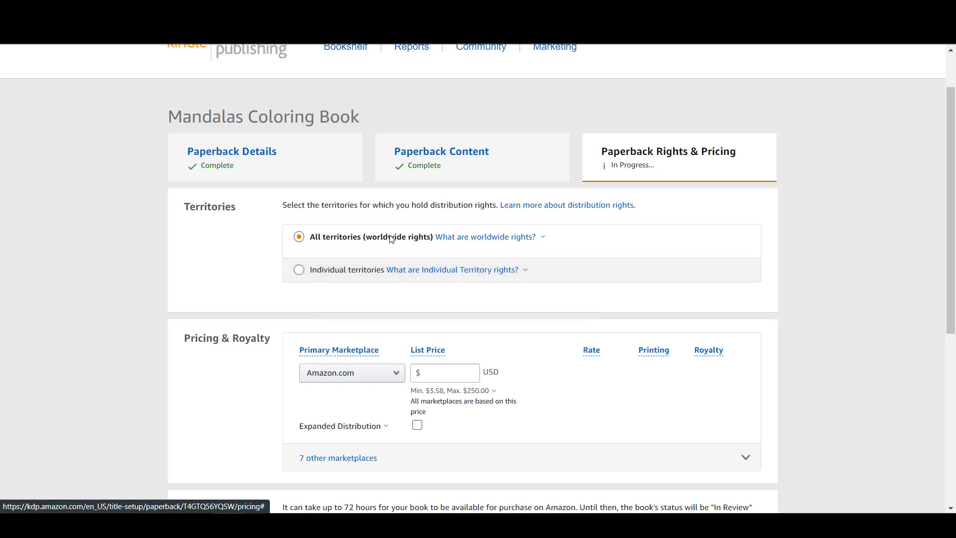
mouse_move(490, 243)
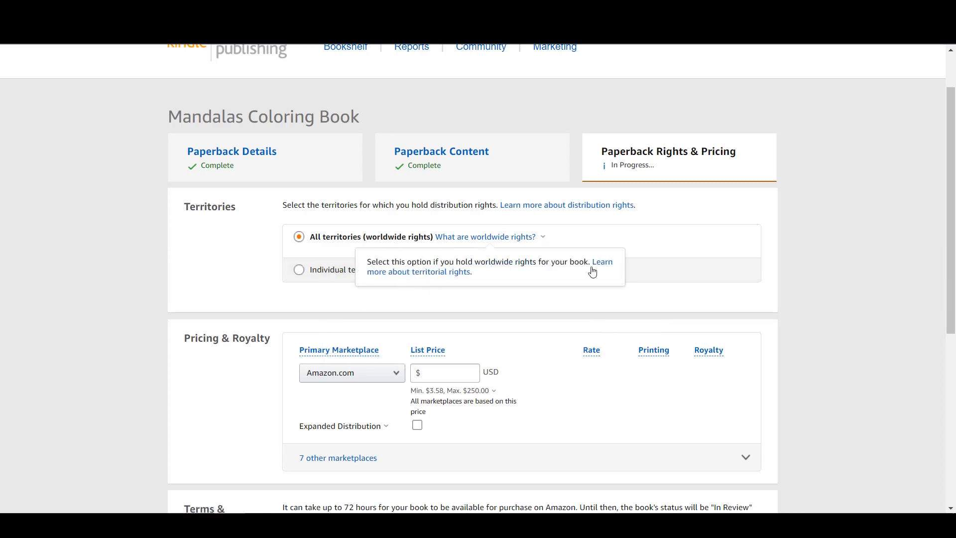
scroll(573, 356, down, 1)
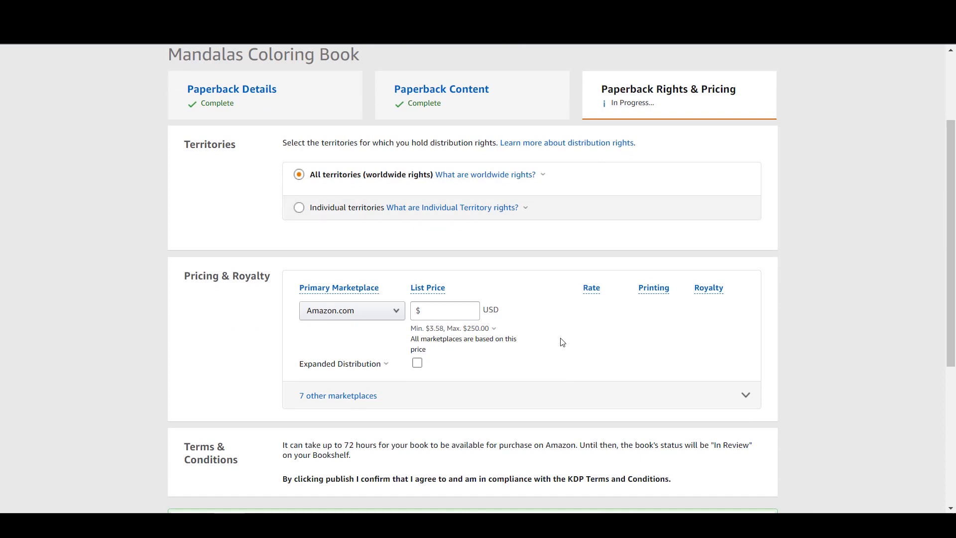
click(462, 314)
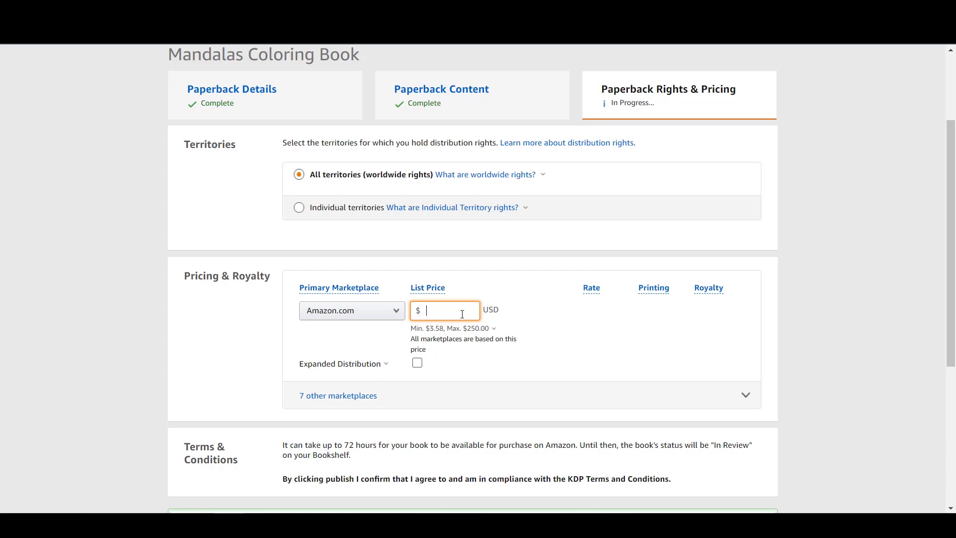
text(6.99)
click(832, 332)
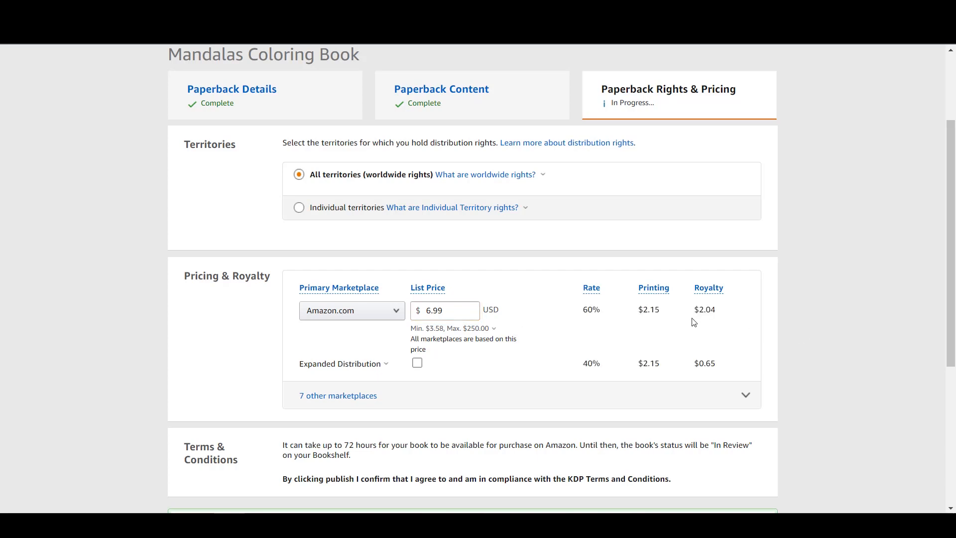
Read the Expanded Distribution explanation and try switching the option on and off for Amazon.com.
click(383, 368)
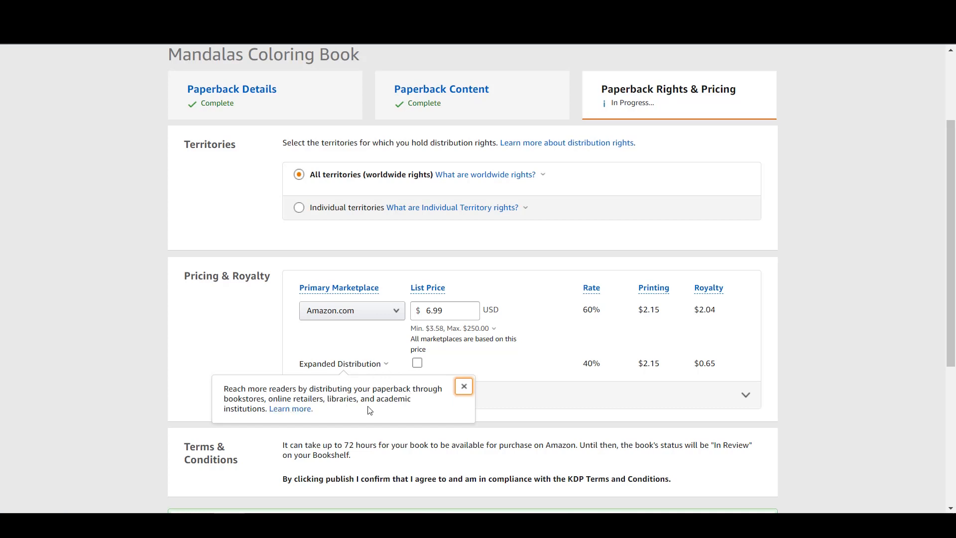
click(419, 363)
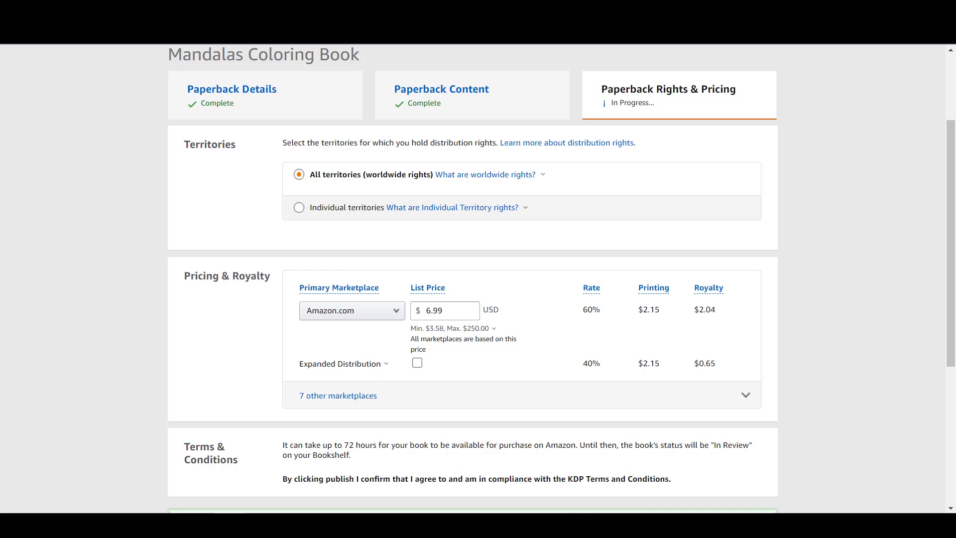
click(416, 364)
click(417, 366)
click(379, 366)
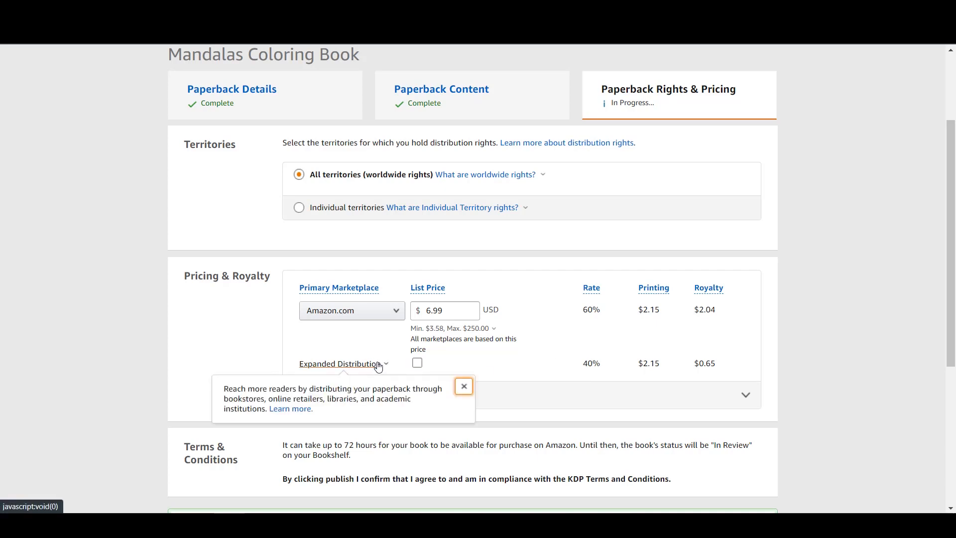
Expand the other marketplaces, leave Expanded Distribution unselected, and review the list prices and royalties down to the publishing options.
click(728, 402)
click(418, 364)
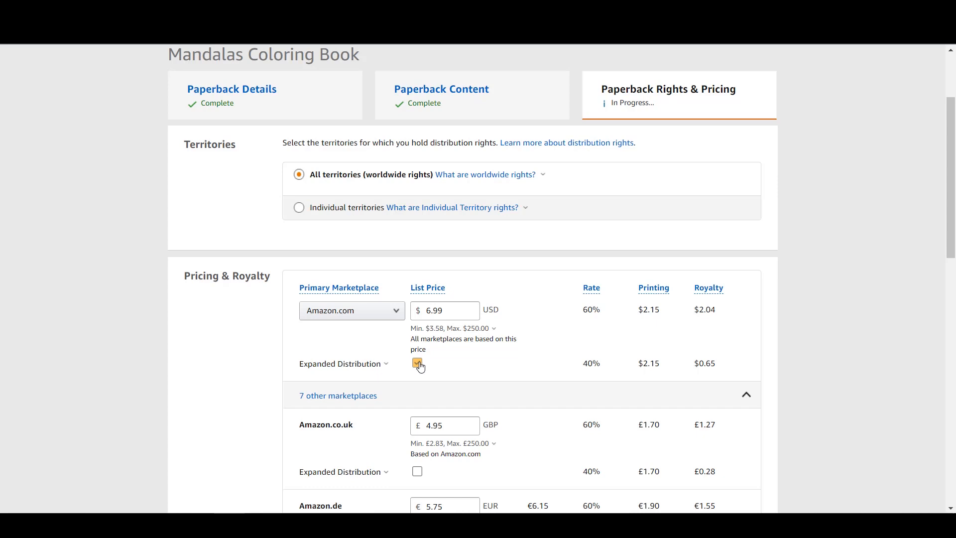
click(421, 367)
scroll(420, 367, down, 2)
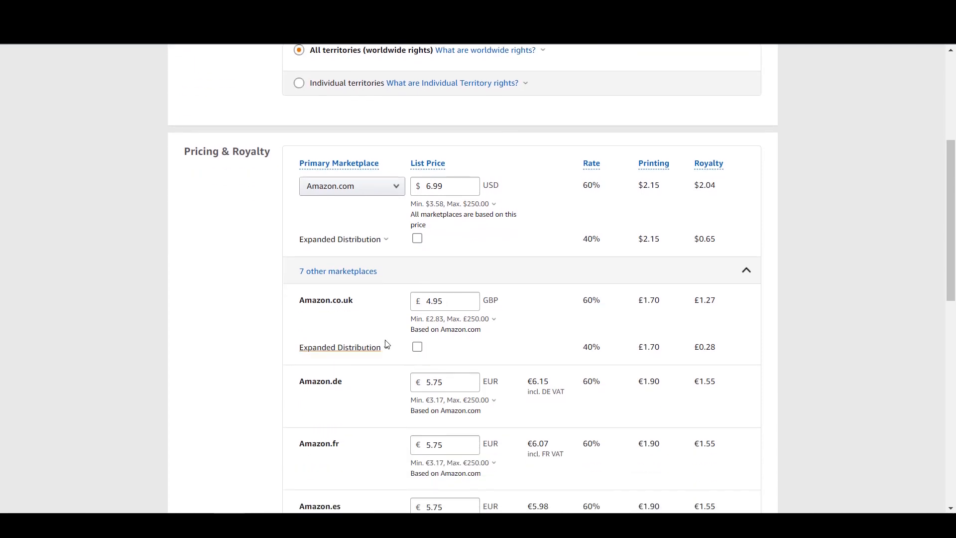
scroll(398, 289, down, 5)
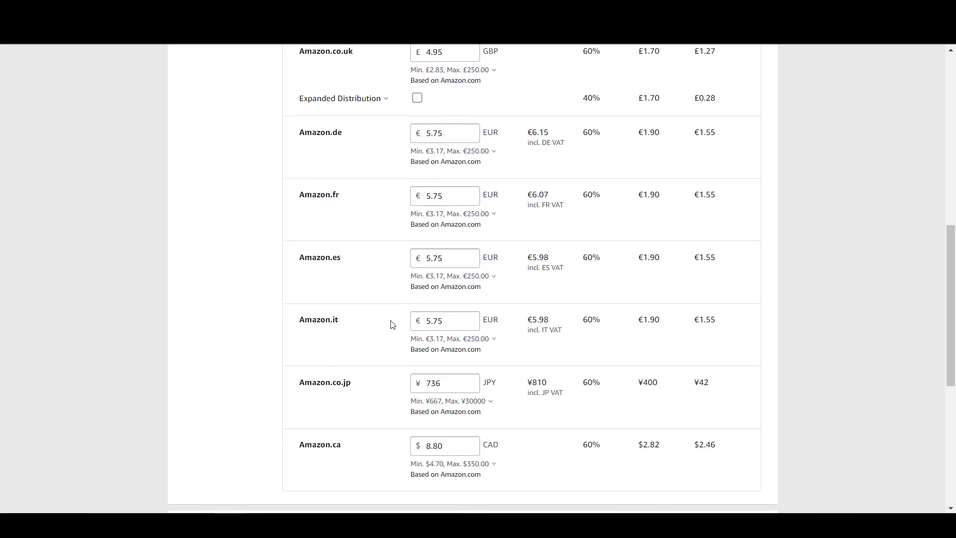
scroll(393, 325, up, 4)
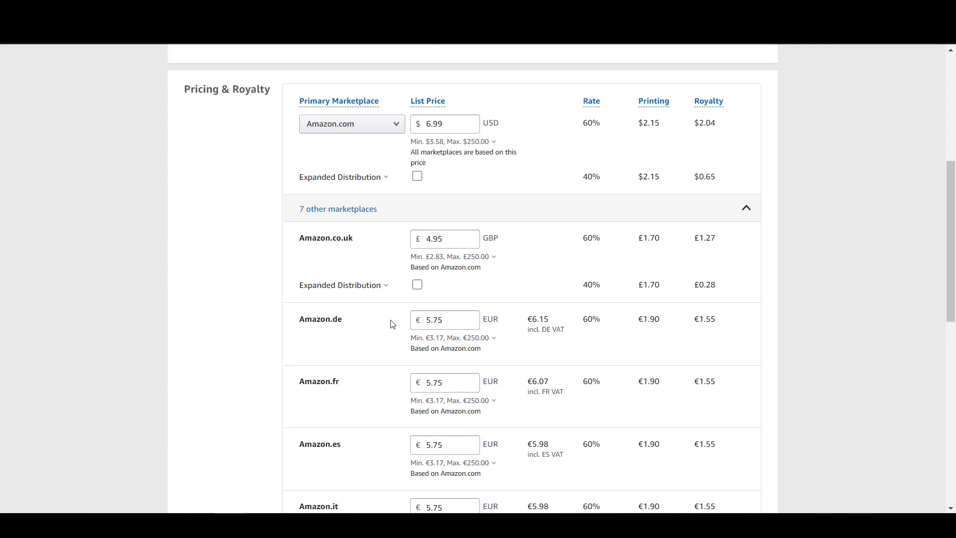
click(438, 143)
click(438, 129)
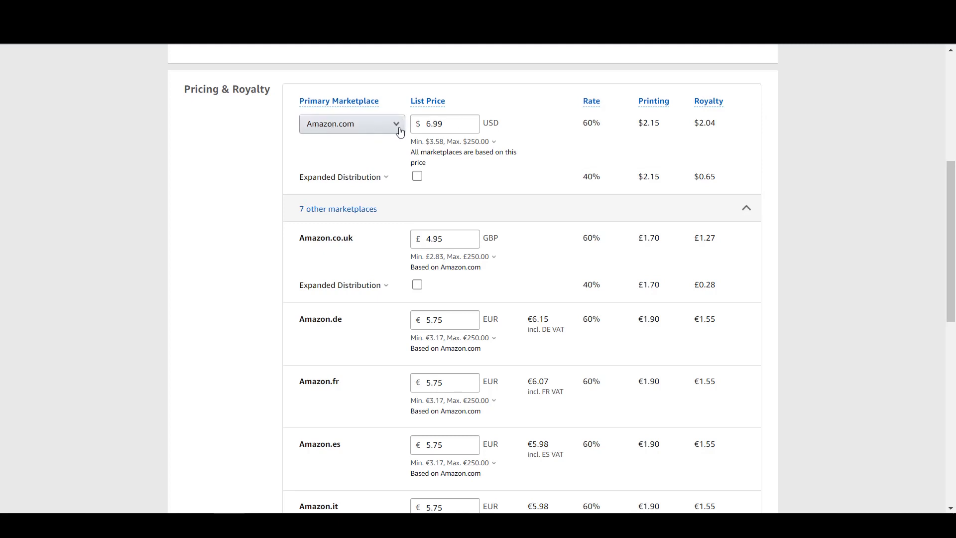
scroll(707, 264, down, 5)
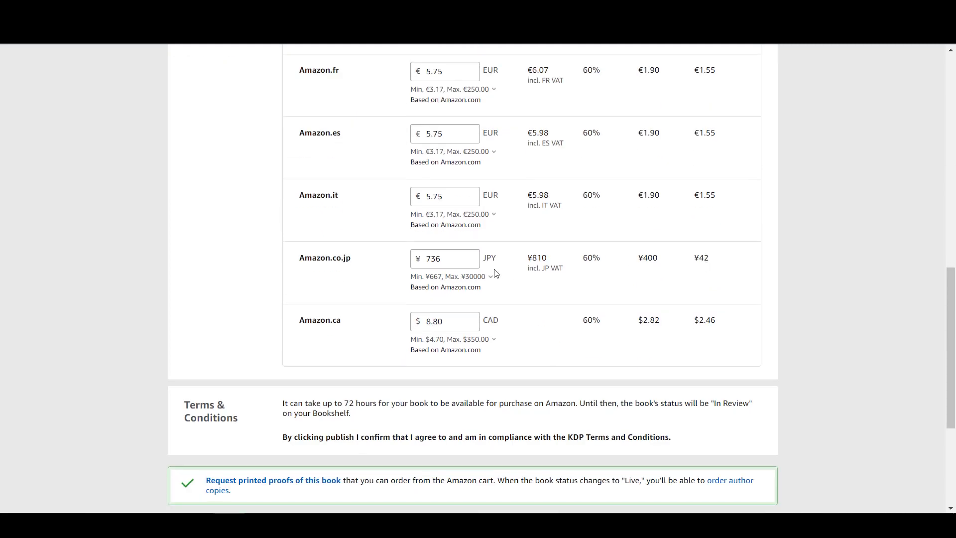
scroll(511, 273, down, 3)
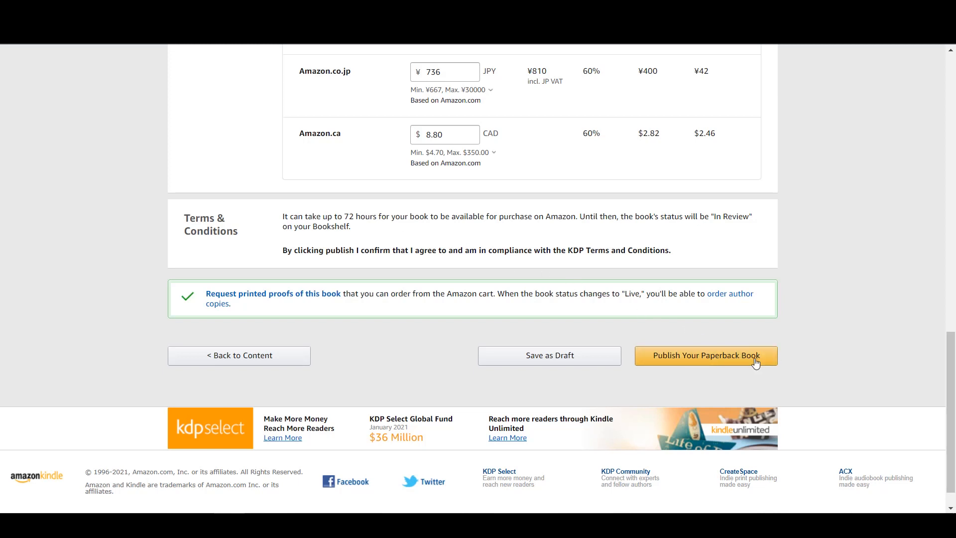
scroll(756, 362, up, 15)
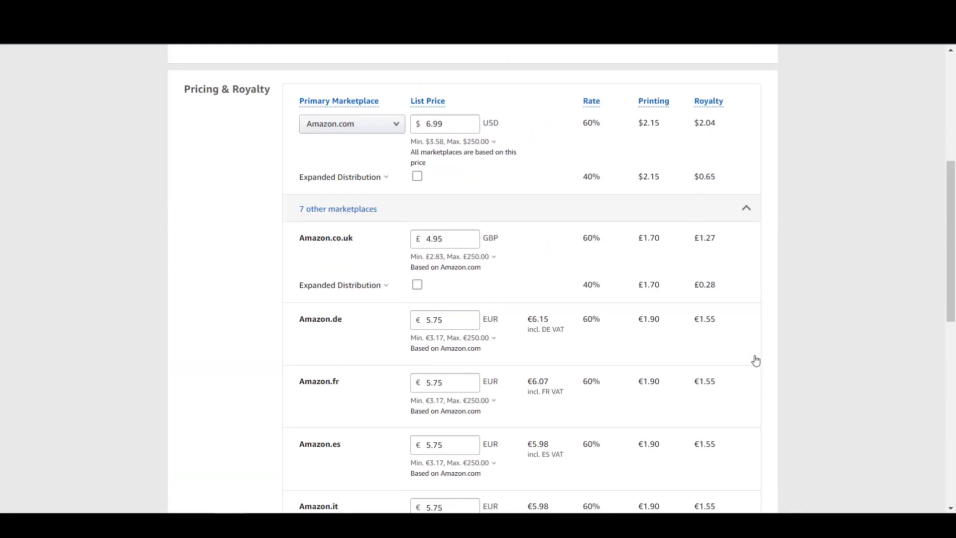